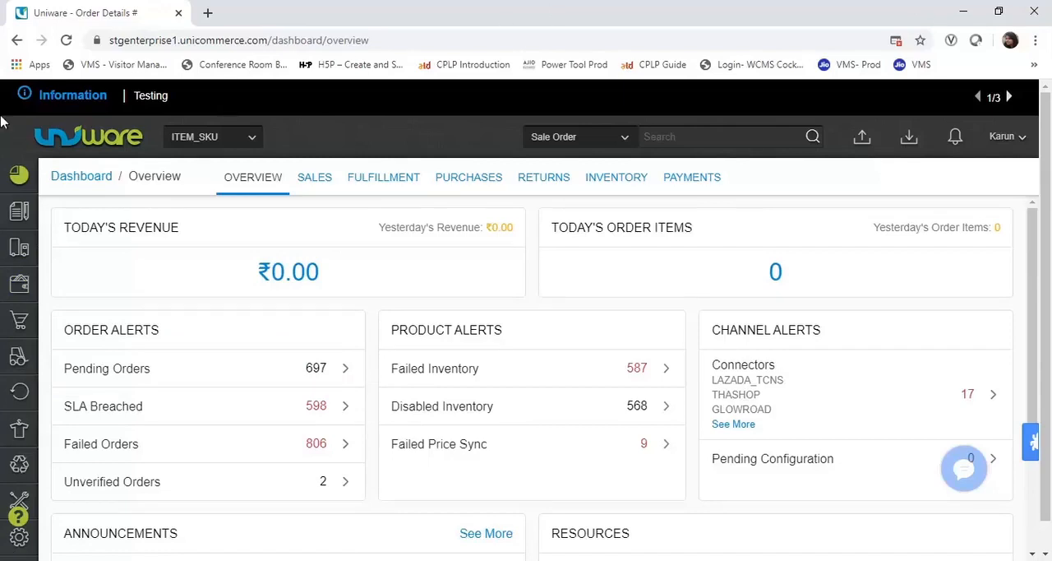
- Open the sale orders list and filter the pending orders to the AJIO channel
mouse_move(19, 220)
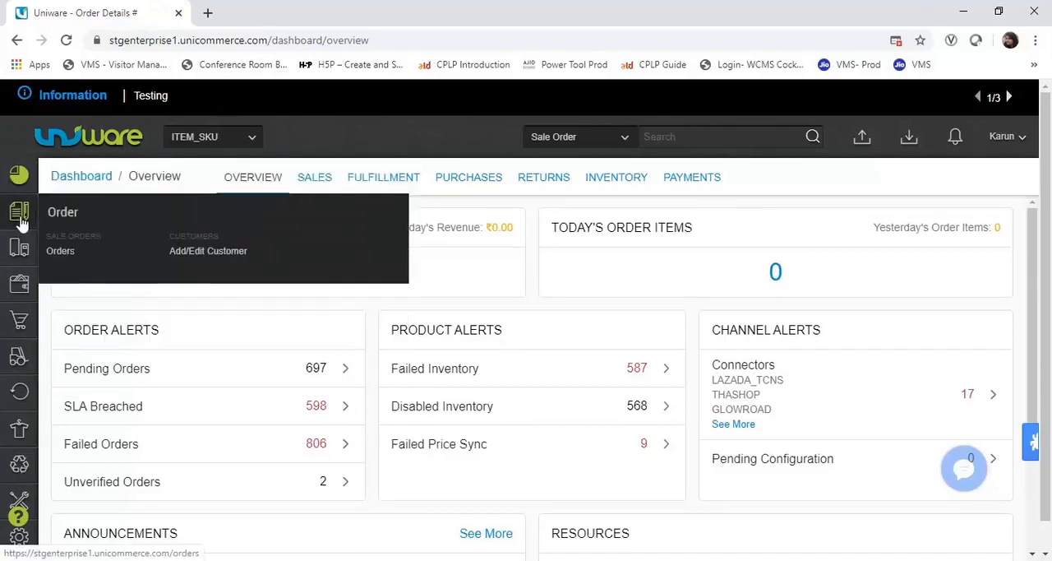
click(59, 252)
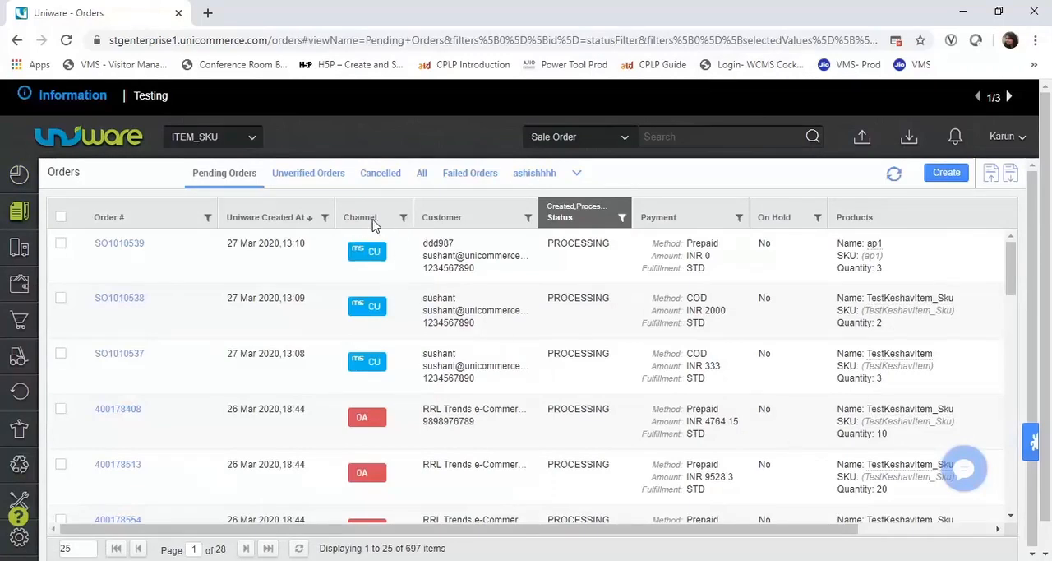
click(404, 219)
text(aj)
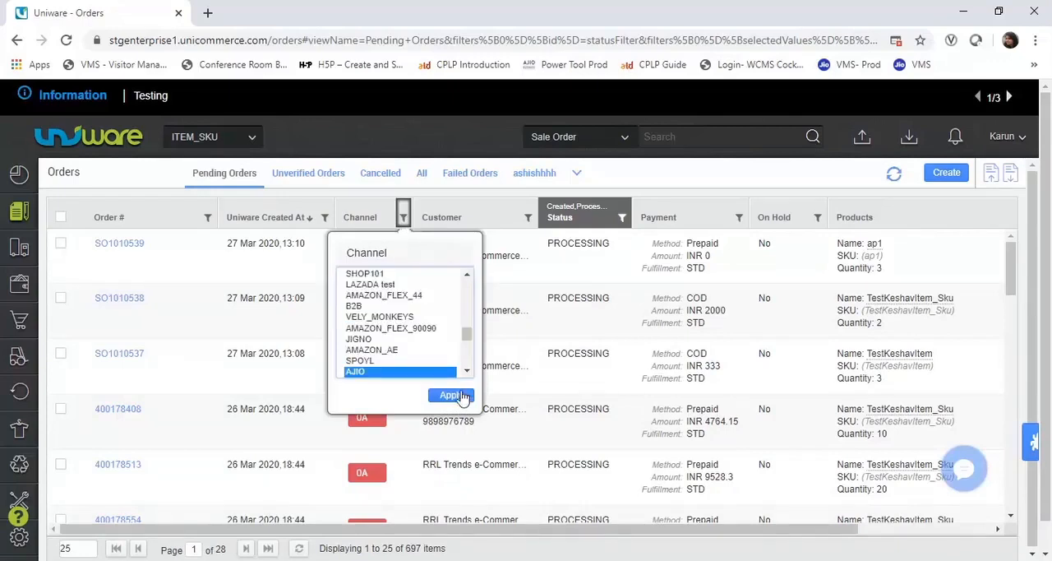
click(453, 396)
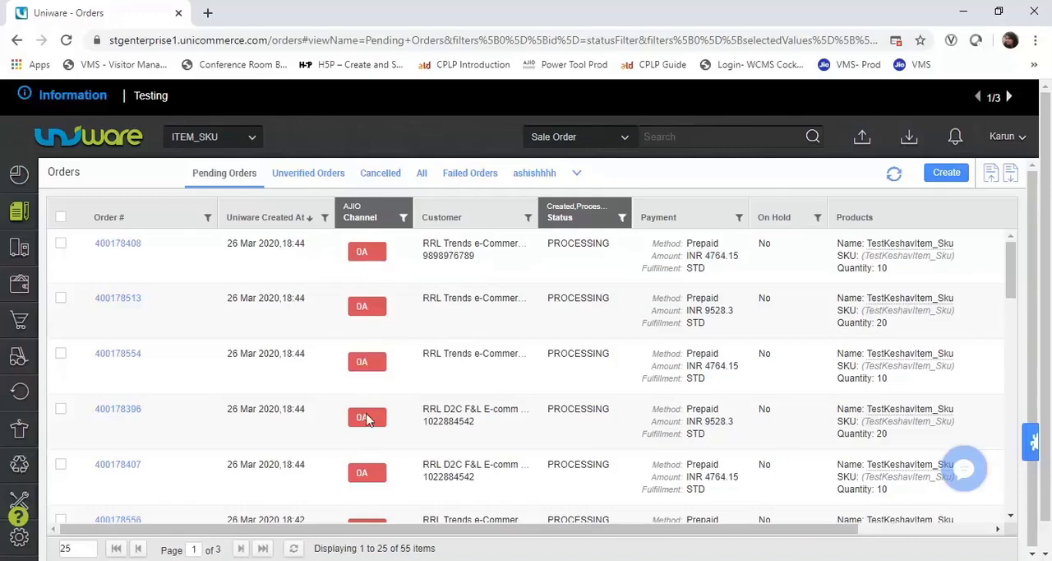
- Open the first listed AJIO order and examine its shipment details
click(121, 252)
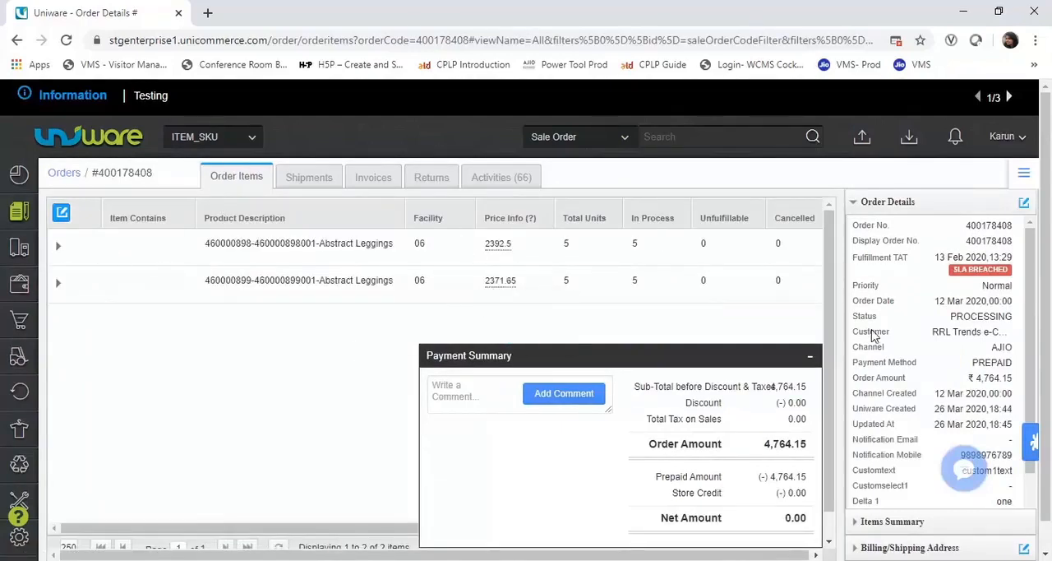
click(300, 184)
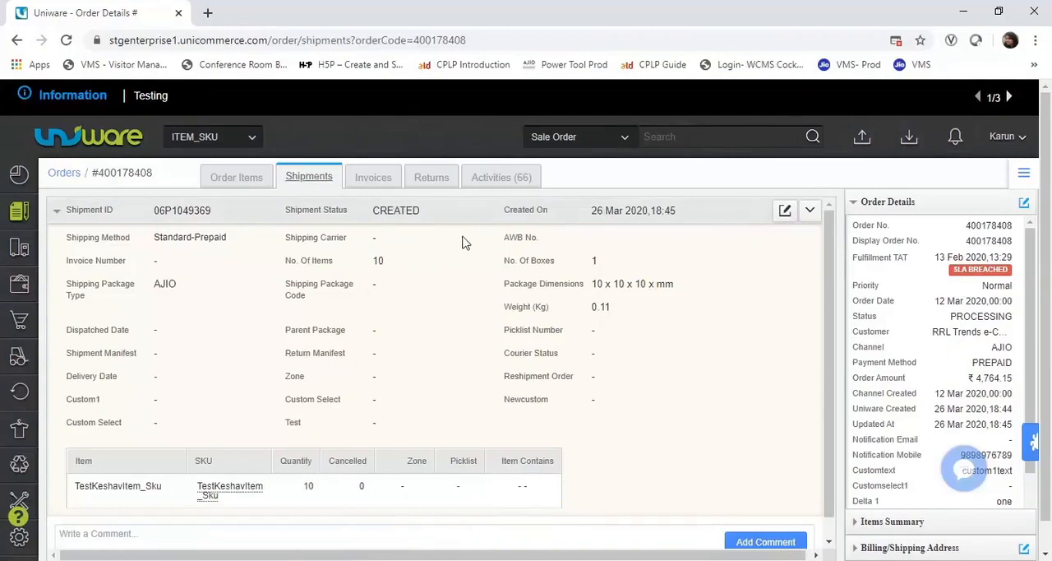
- Start a manual picklist from the fulfillment picklists and filter its invoicing shipments to the AJIO channel
mouse_move(15, 255)
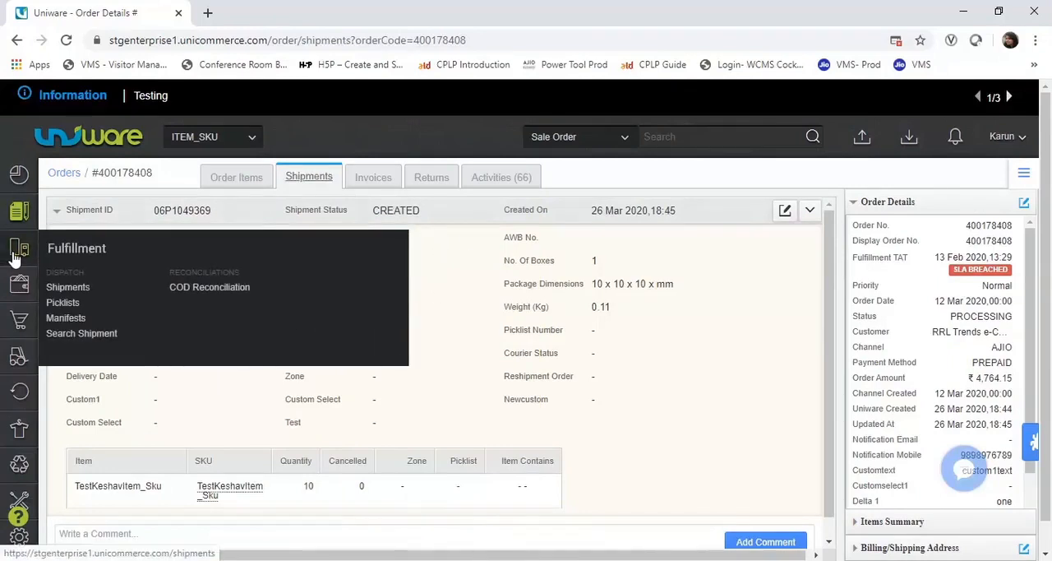
click(63, 304)
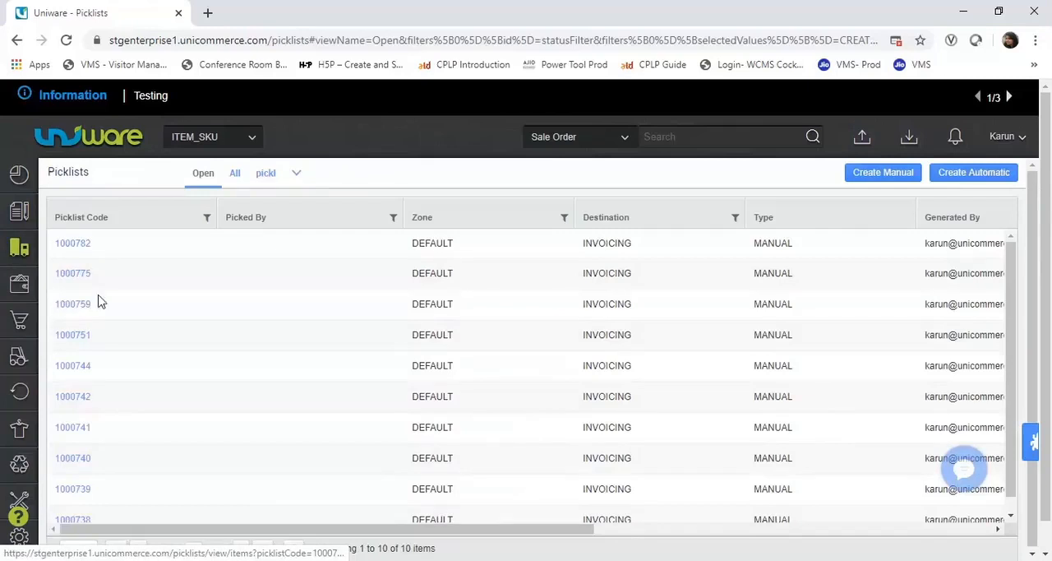
click(881, 178)
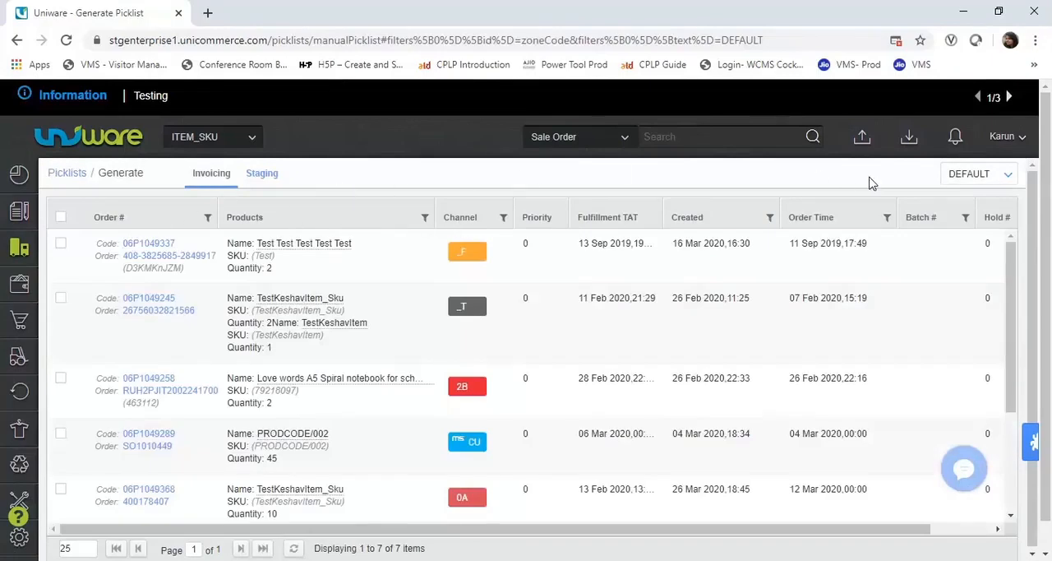
click(505, 219)
text(aj)
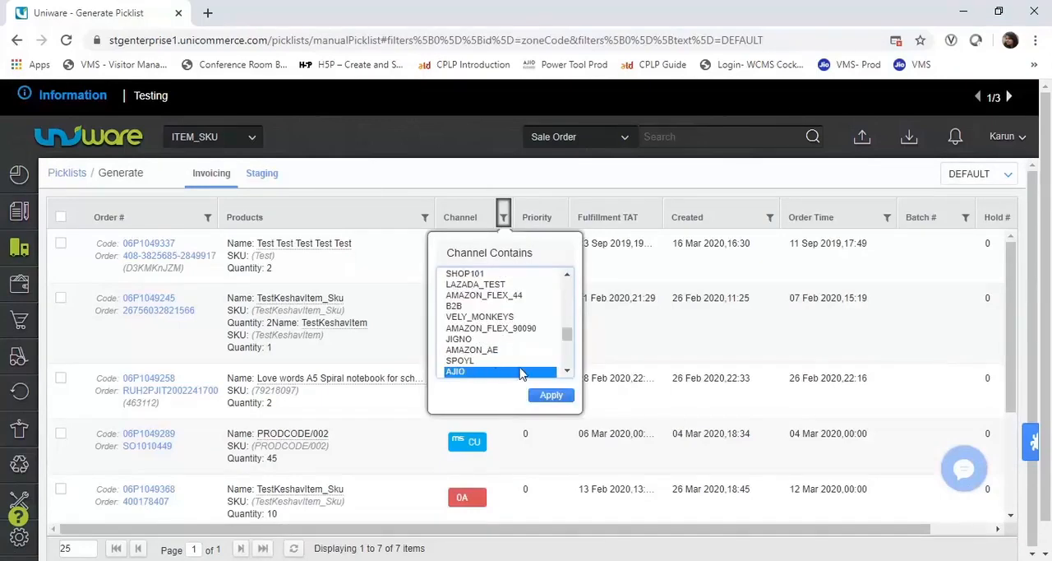
click(552, 395)
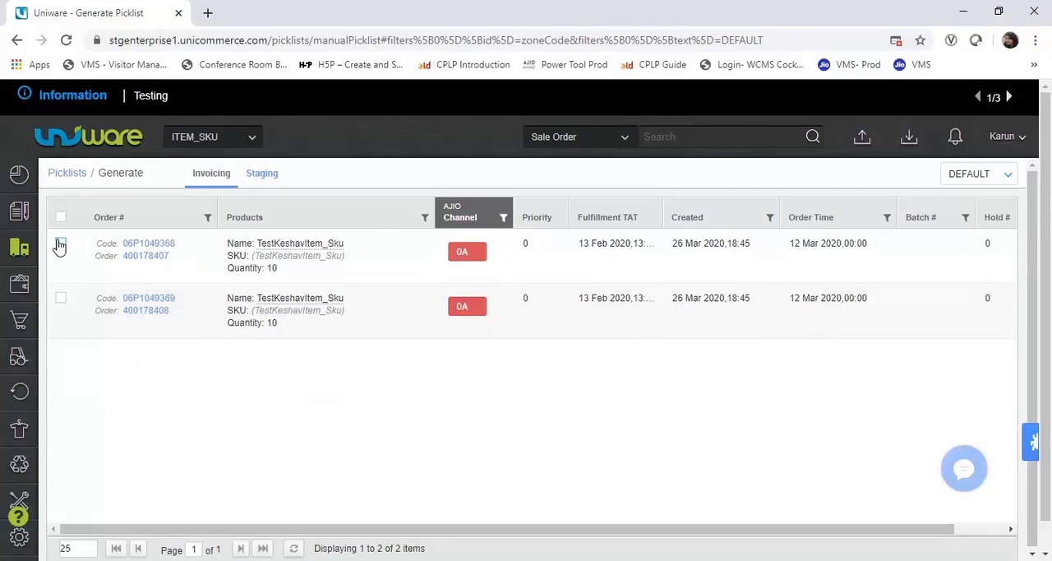
- Create a single picklist for the first listed AJIO shipment
click(60, 246)
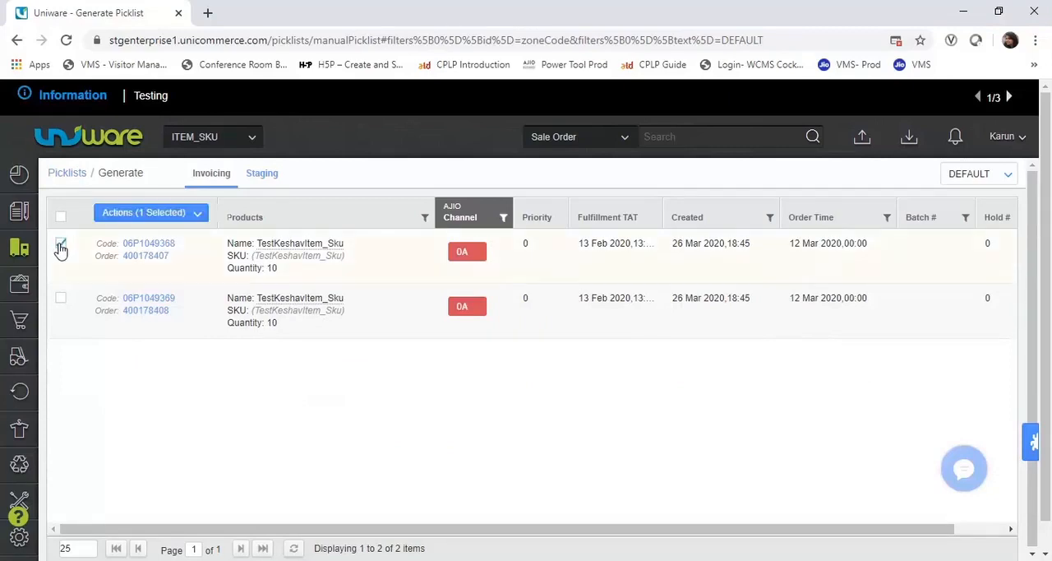
click(195, 215)
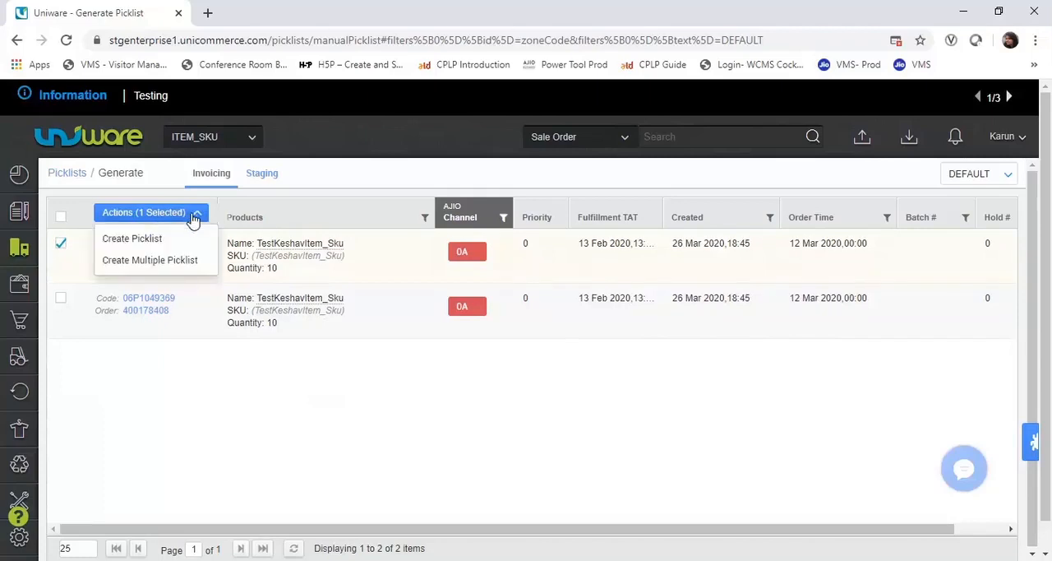
click(149, 245)
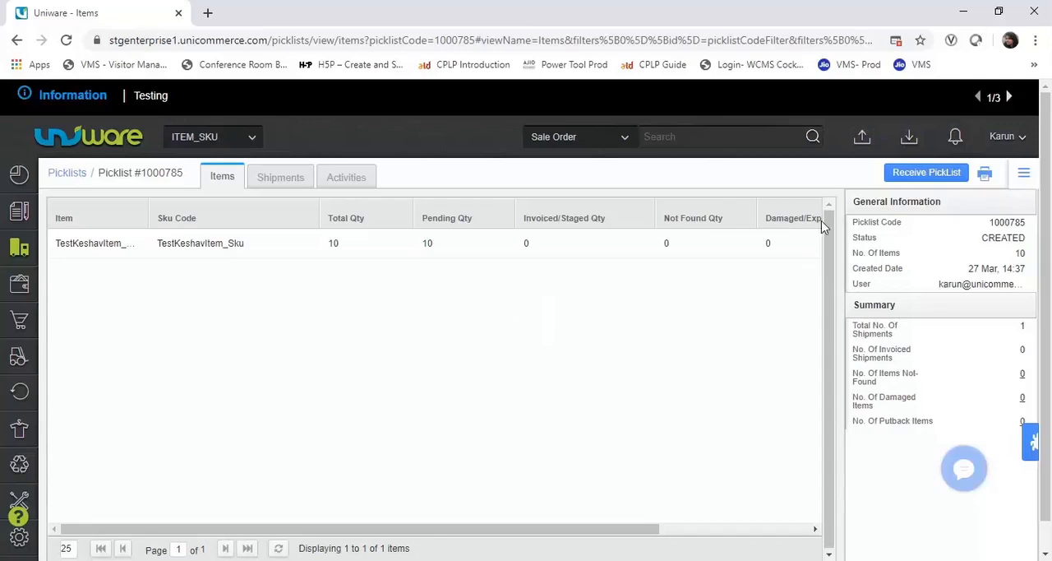
- Start receiving the picklist and scan the first unit of TestKeshavItem_Sku using its copied SKU code
click(923, 174)
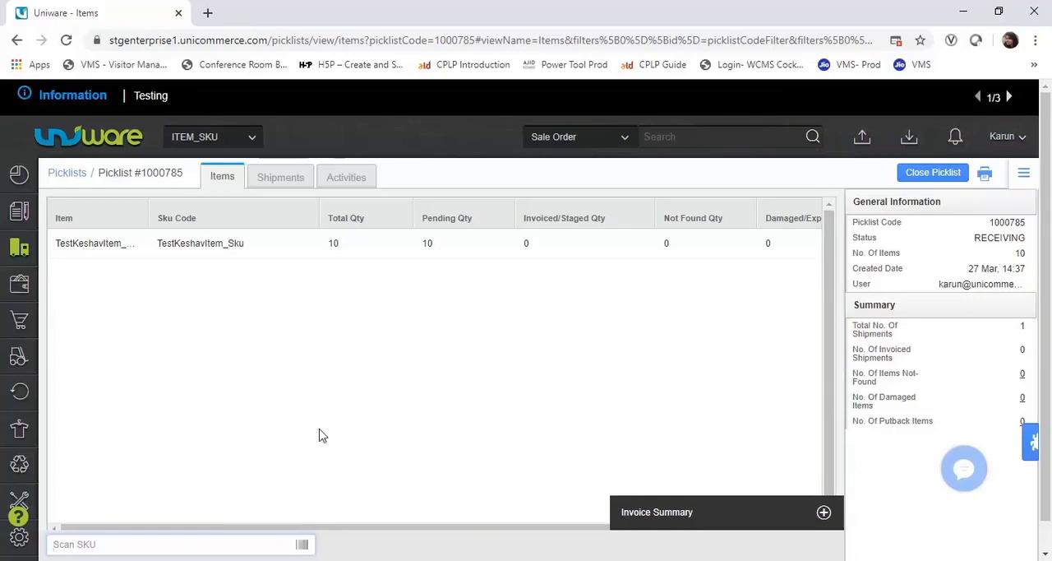
click(268, 245)
drag(240, 244, 153, 251)
key(ctrl+c)
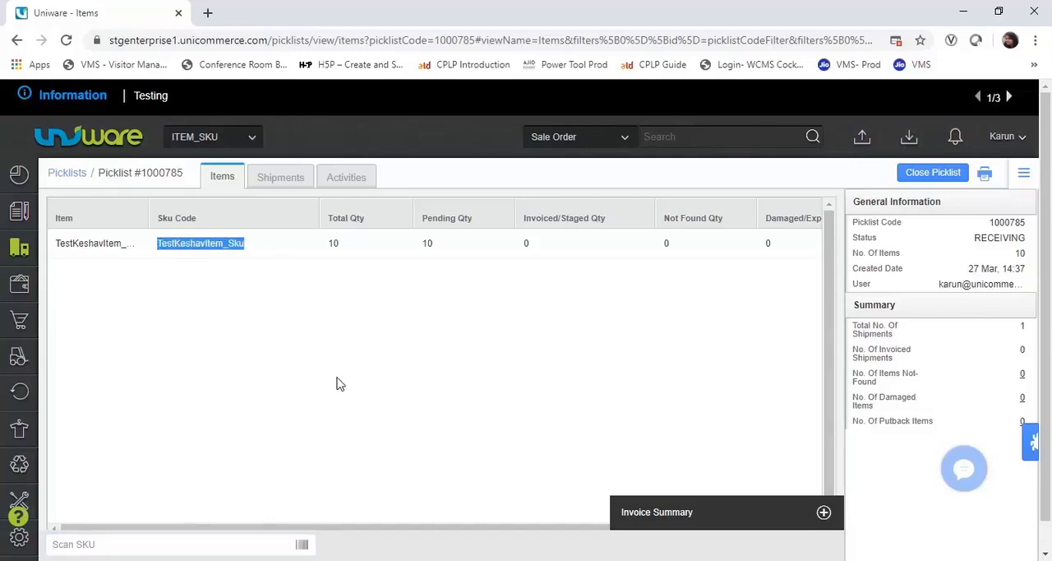
click(171, 543)
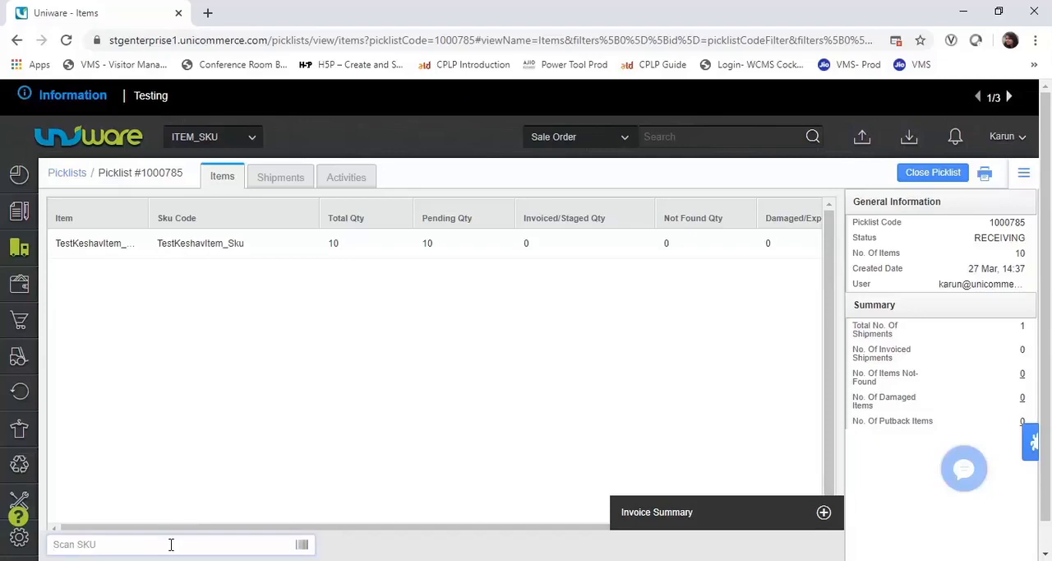
key(ctrl+v)
key(Return)
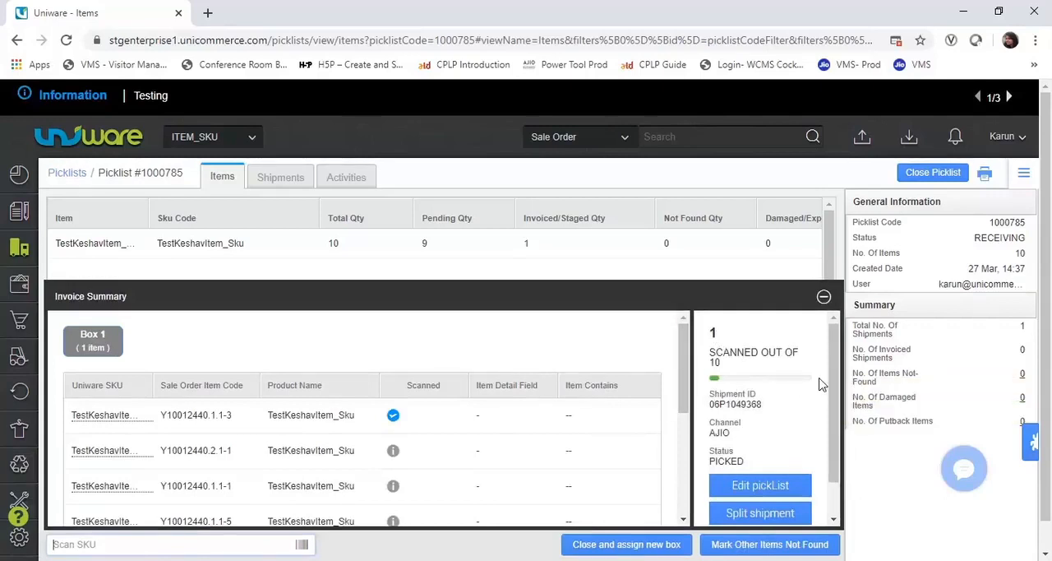
- Scan four more units of TestKeshavItem_Sku into Box 1, one at a time
scroll(836, 409, down, 1)
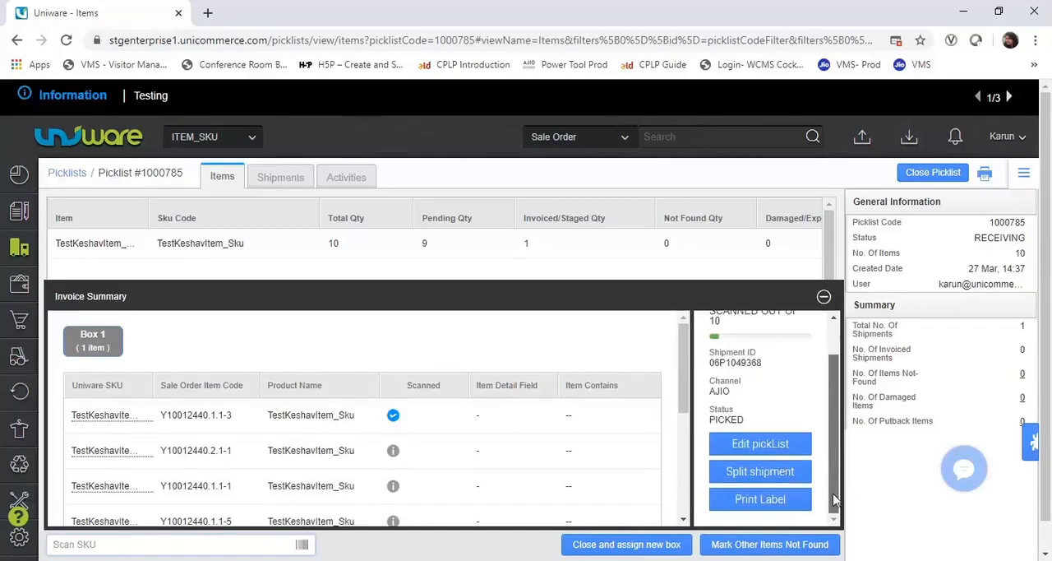
scroll(836, 462, up, 1)
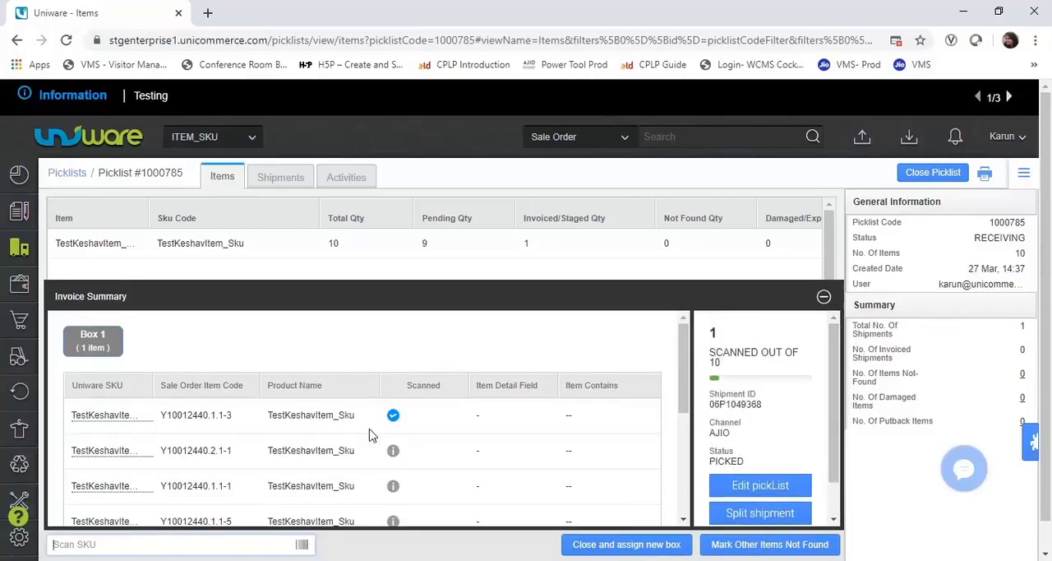
text(TestKeshavItem_Sku)
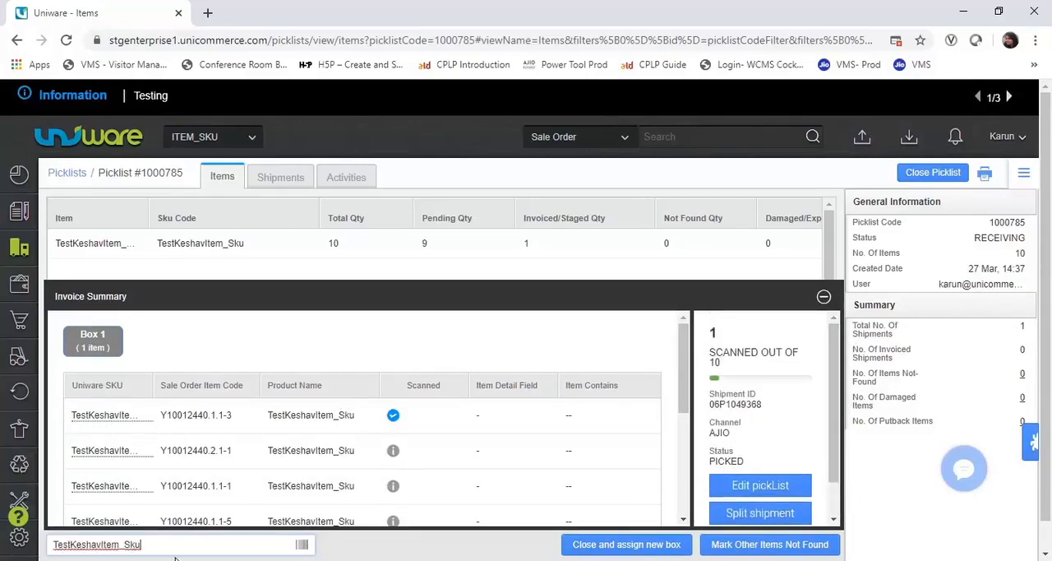
key(Return)
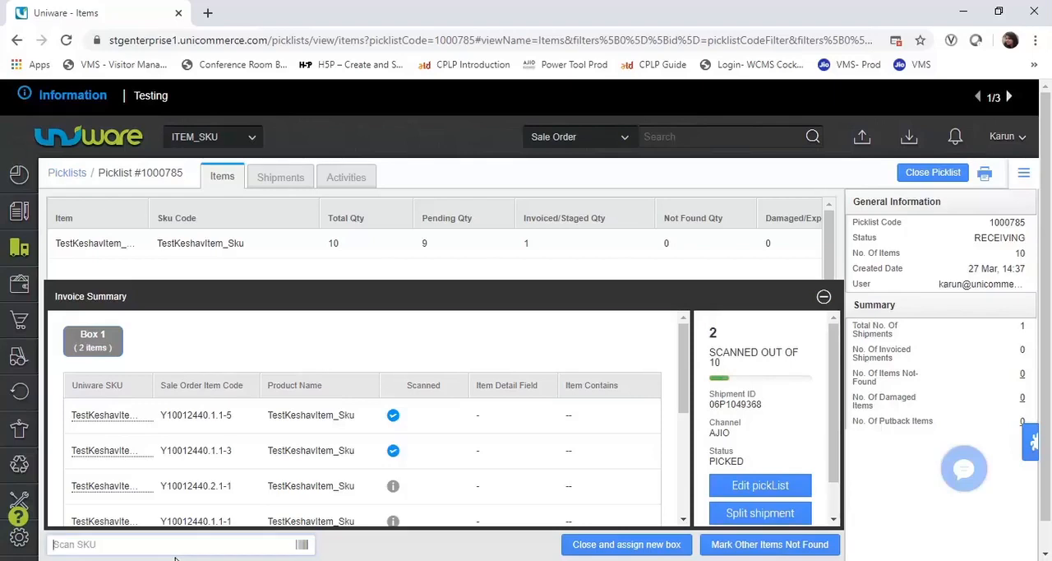
text(TestKeshavItem_Sku)
key(Return)
text(TestKeshavItem_Sku)
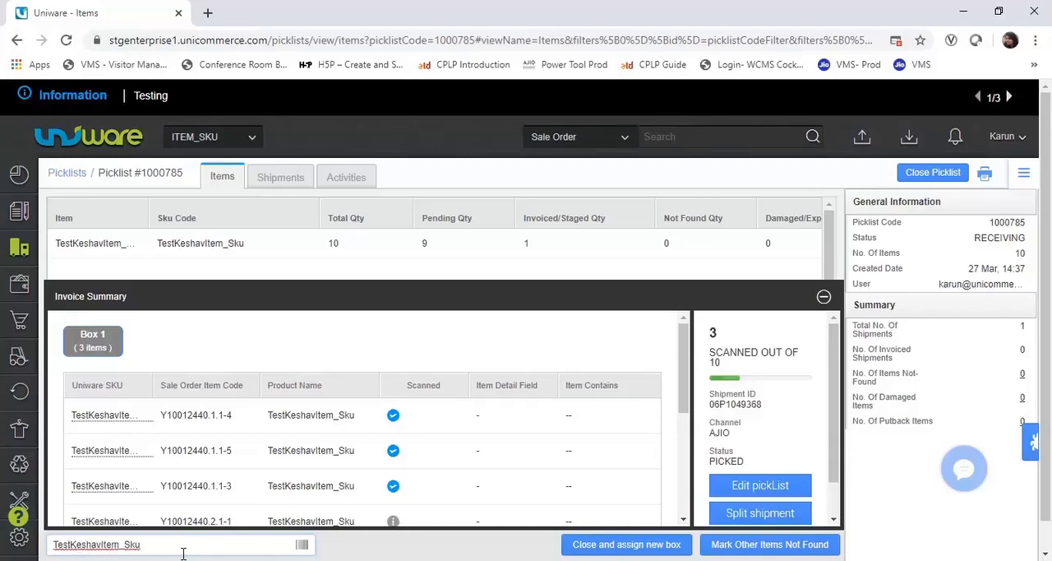
key(Return)
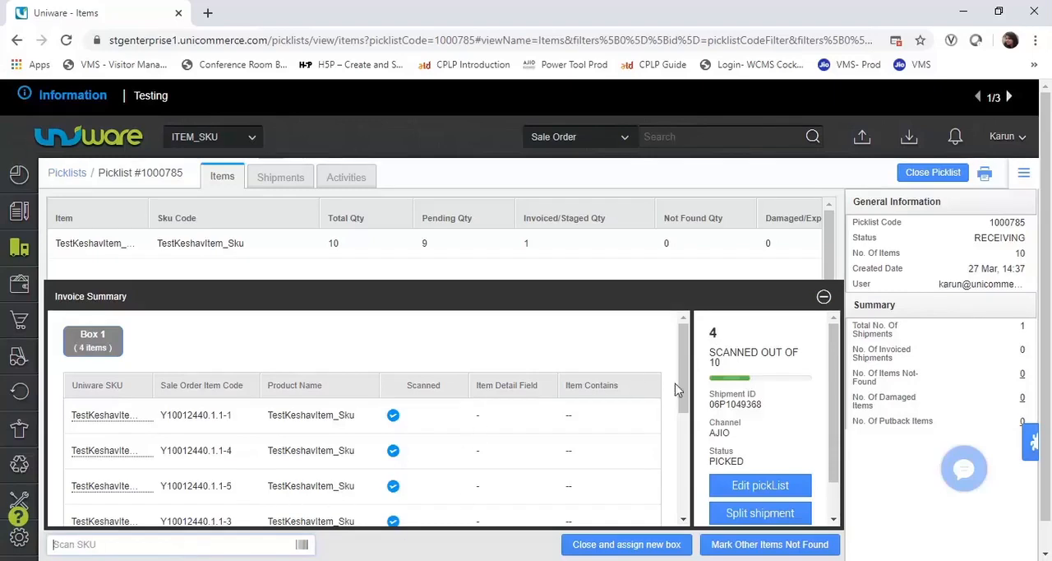
scroll(682, 387, down, 1)
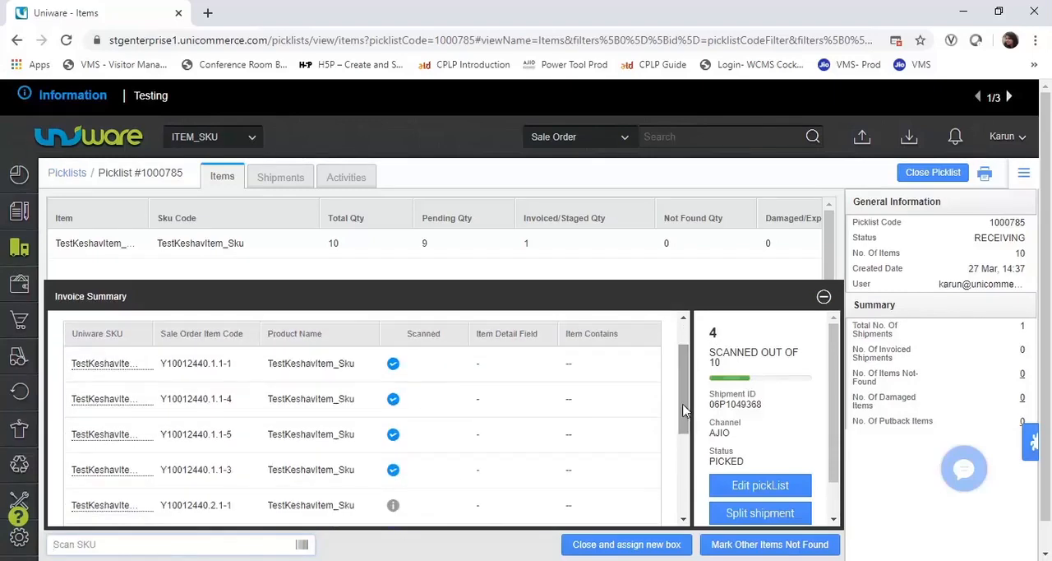
text(TestKeshavItem_Sku)
key(Return)
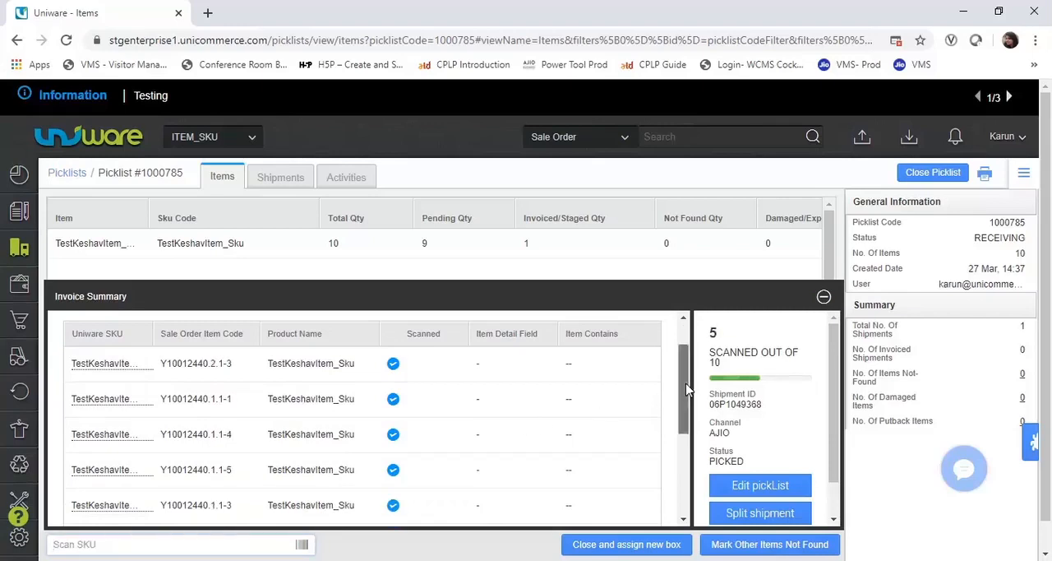
- Close Box 1 and assign a new box, submitting AJIO as the shipping package type with the seal ID left blank
scroll(685, 395, down, 1)
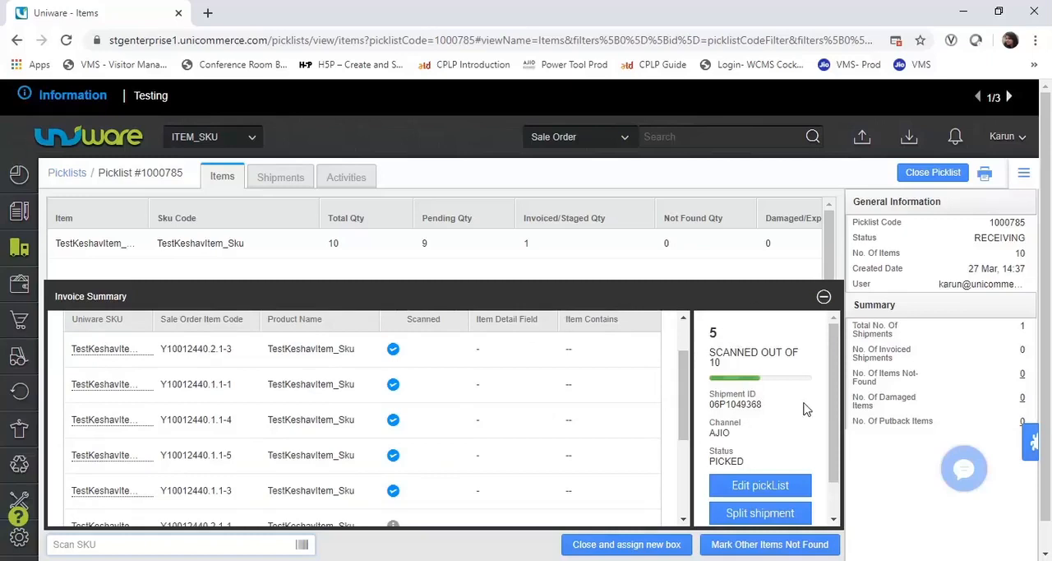
click(606, 546)
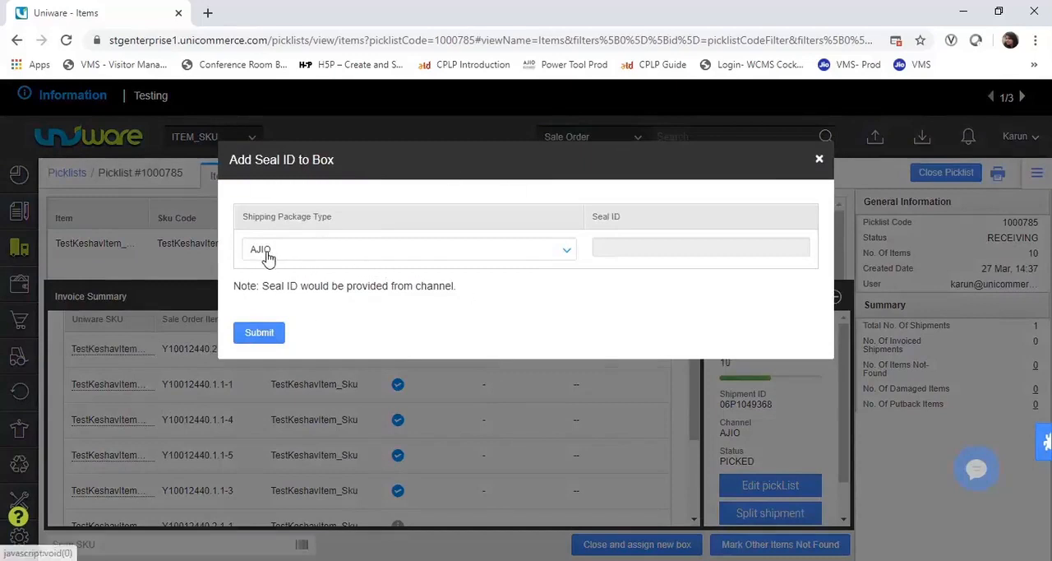
click(567, 255)
click(567, 255)
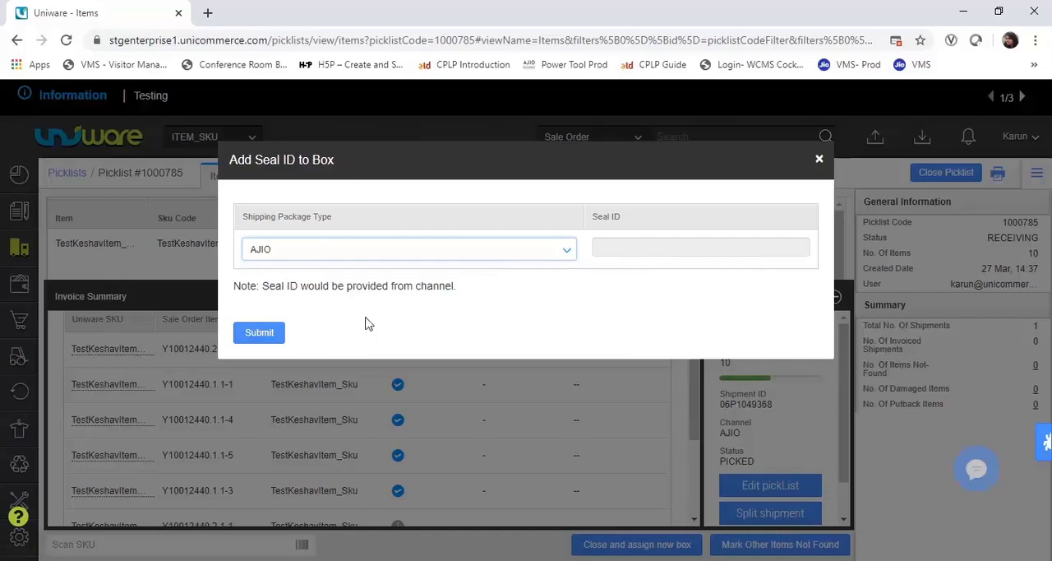
click(258, 337)
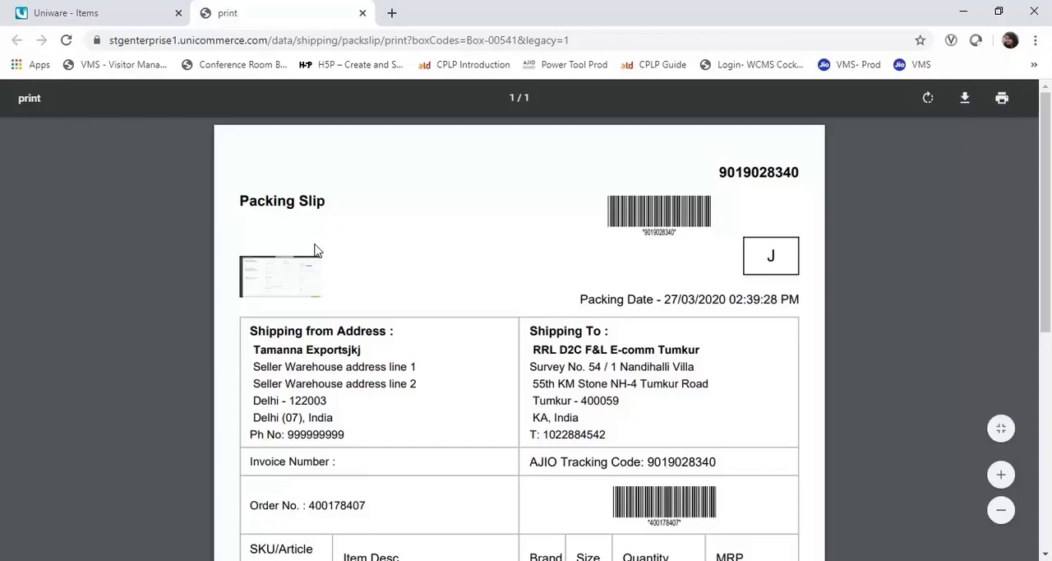
- Return to the open picklist and scan one unit of TestKeshavItem_Sku into Box 2 using the copied SKU code
click(78, 13)
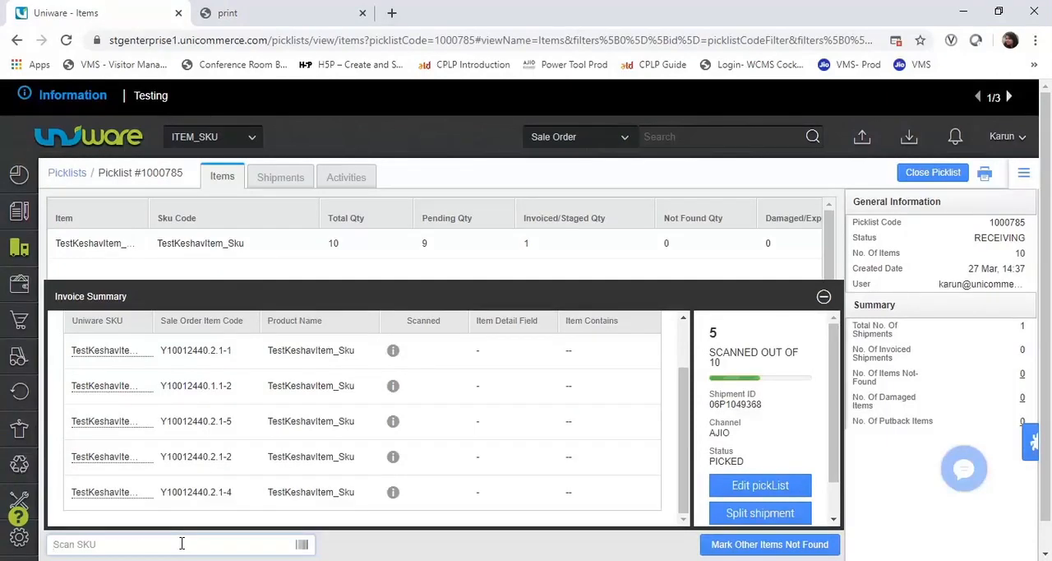
key(ctrl+v)
key(Return)
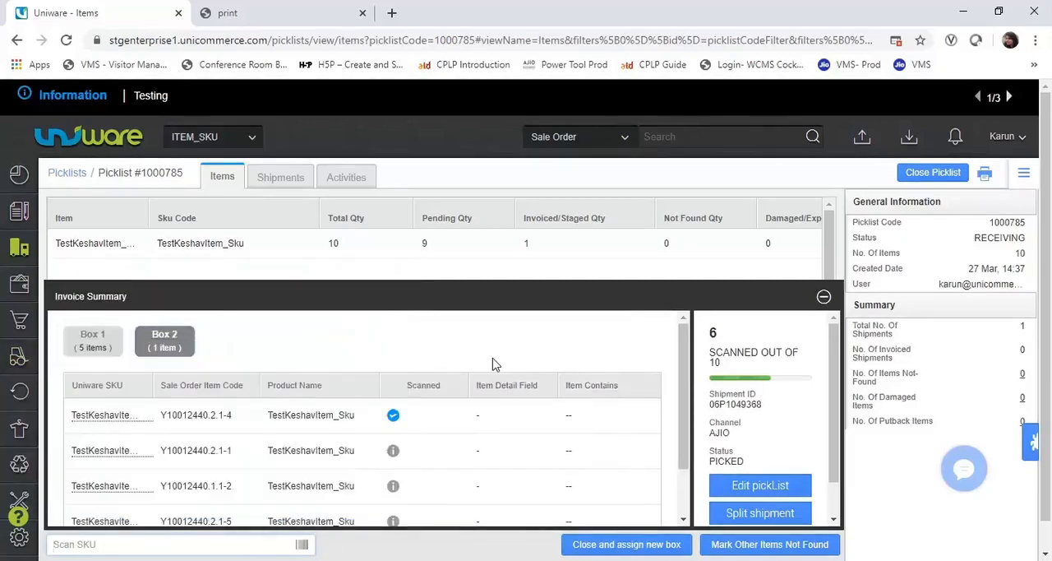
drag(65, 344, 517, 357)
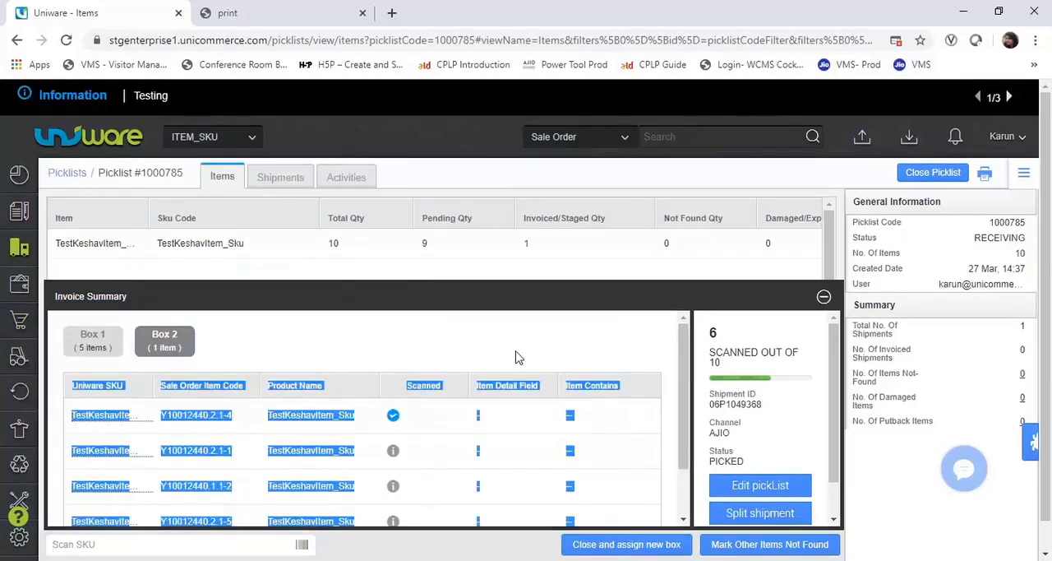
click(346, 353)
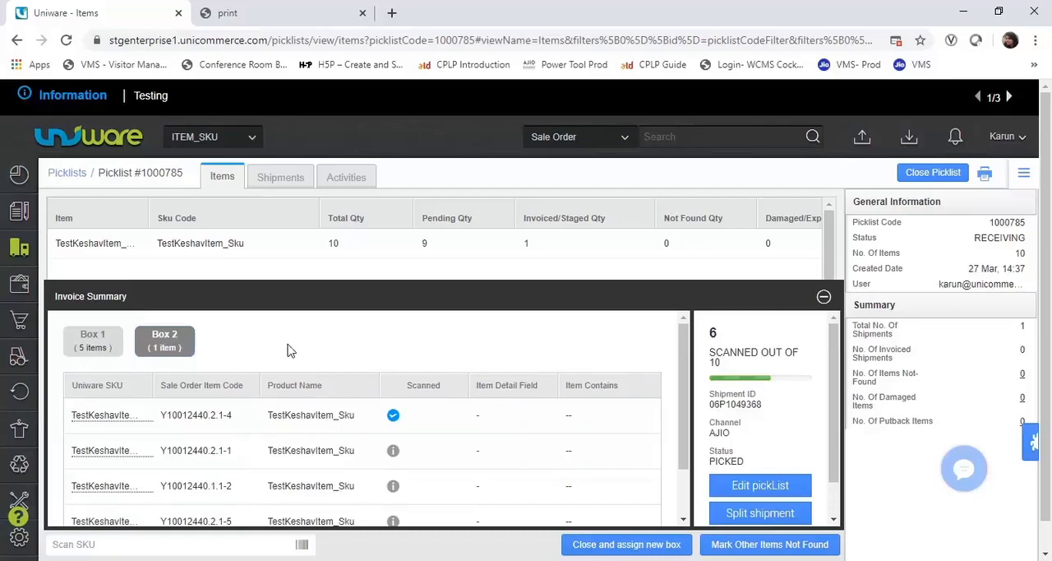
- Scan the four remaining units of TestKeshavItem_Sku into Box 2, one at a time
click(177, 544)
key(ctrl+v)
key(Return)
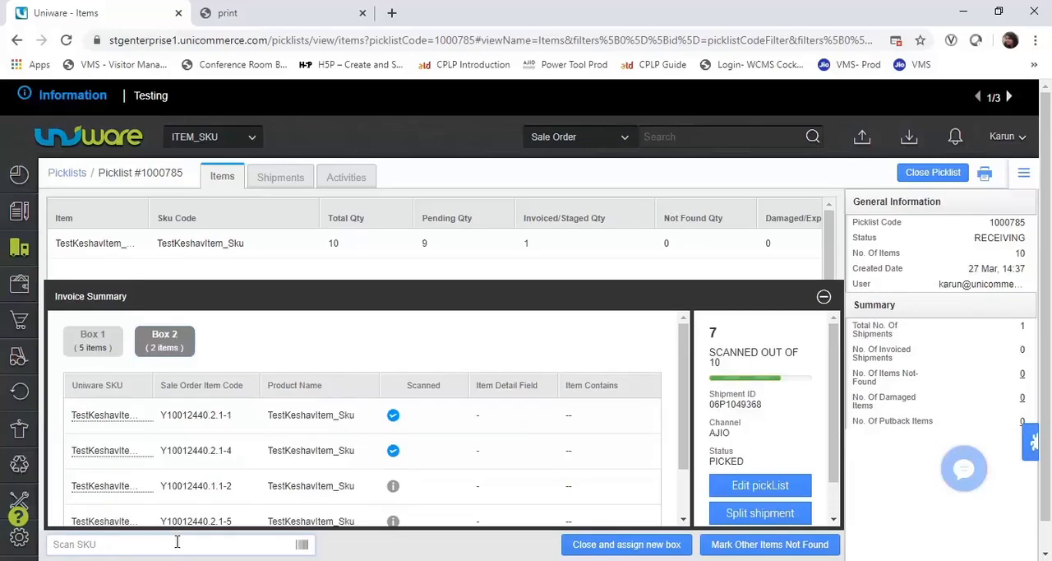
key(ctrl+v)
key(Return)
key(ctrl+v)
key(Return)
key(ctrl+v)
key(Return)
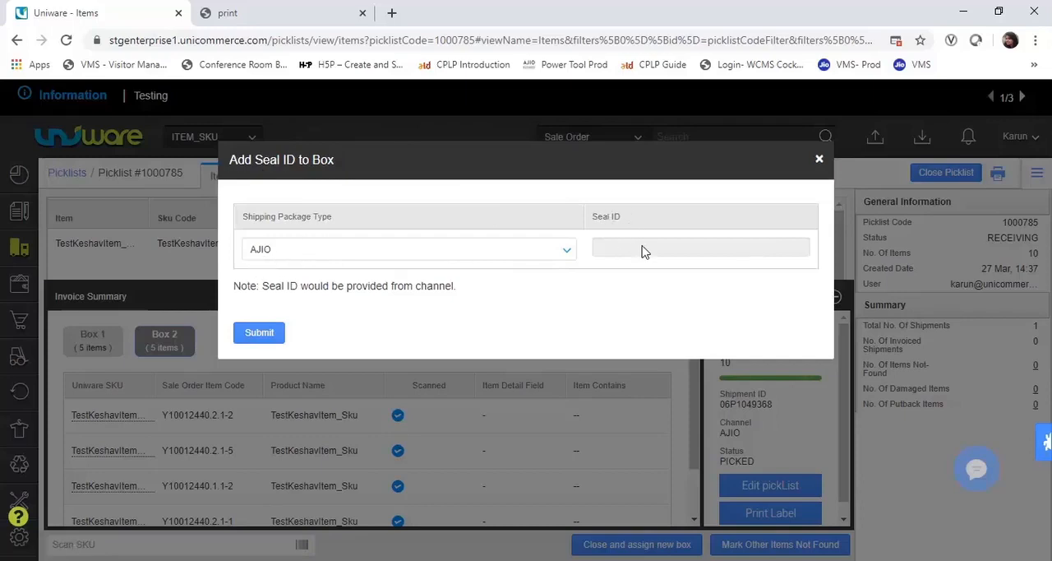
- Submit AJIO as the shipping package type for Box 2 with the seal ID left blank, and view its packing slip
click(262, 337)
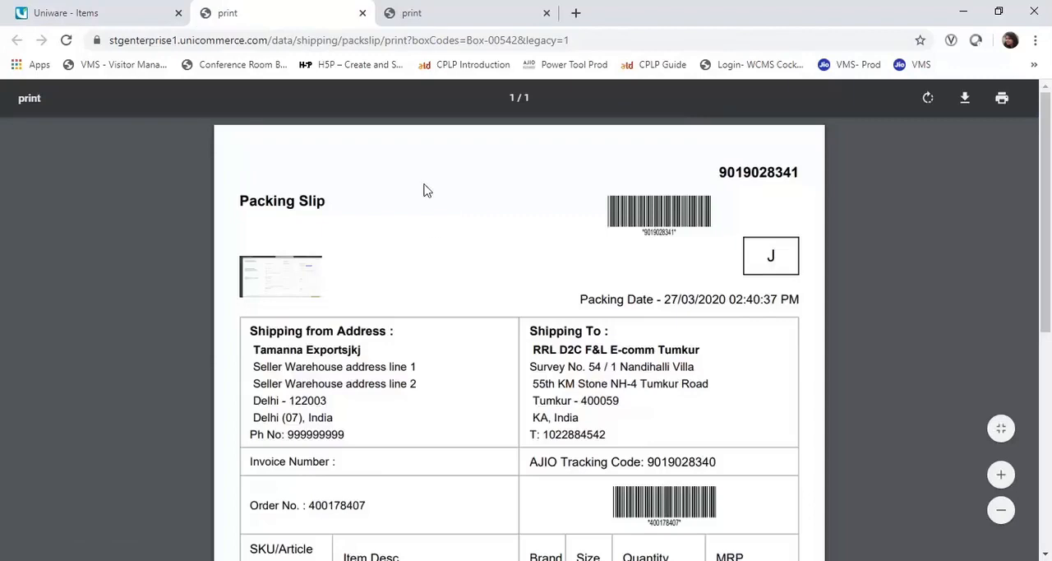
mouse_move(1045, 164)
mouse_down()
mouse_move(1046, 330)
mouse_move(1046, 148)
mouse_up()
- Return to the picklist, close it, and view its shipments
click(83, 12)
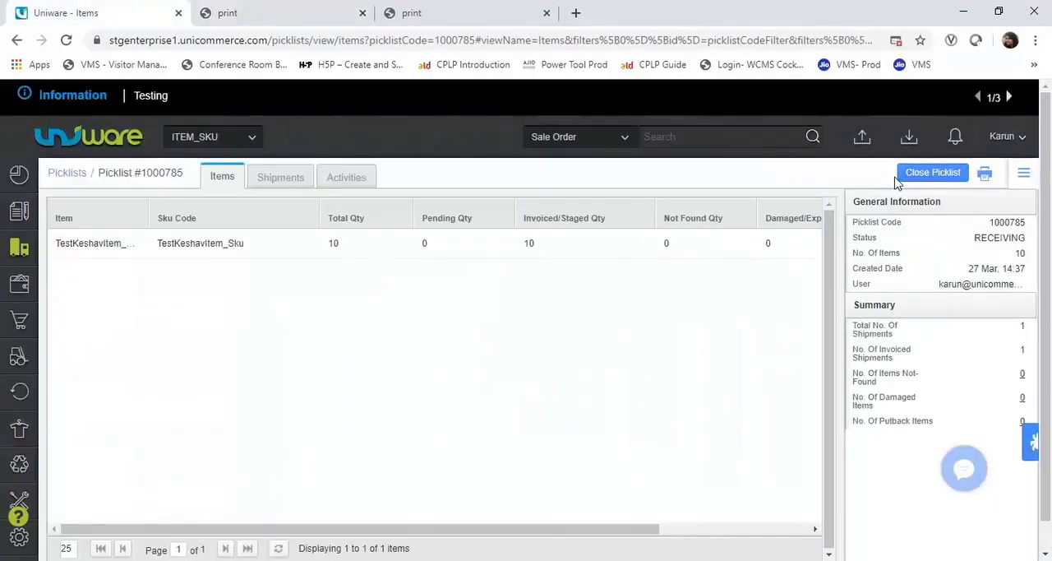
click(938, 178)
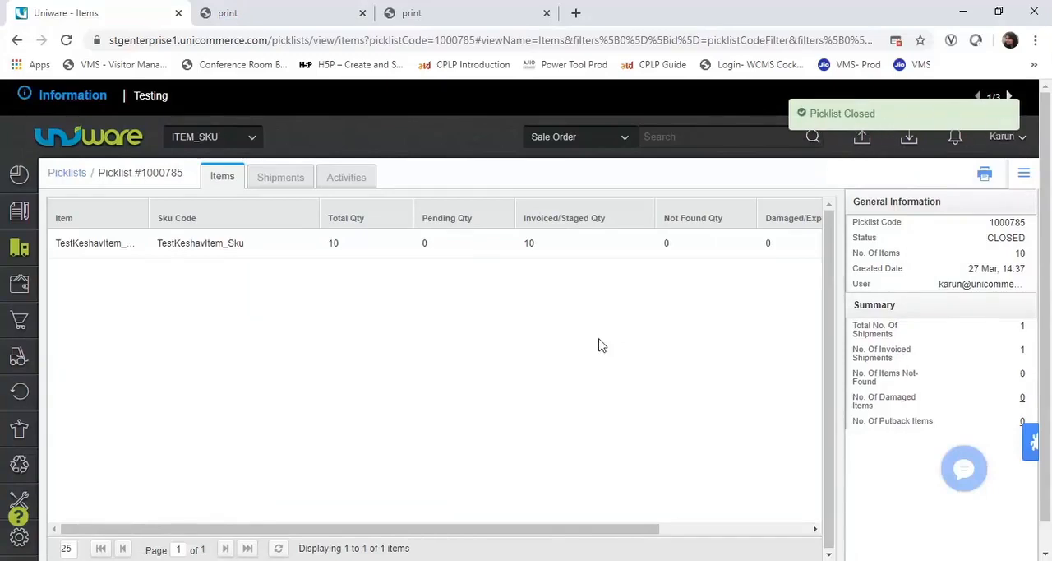
click(282, 179)
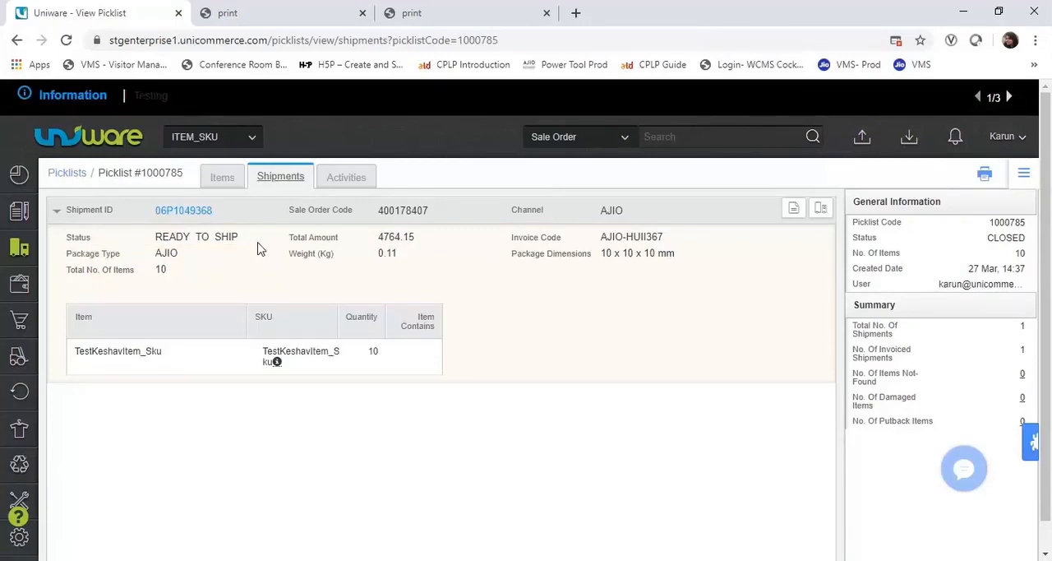
- Filter the pending orders to the AJIO channel
click(20, 213)
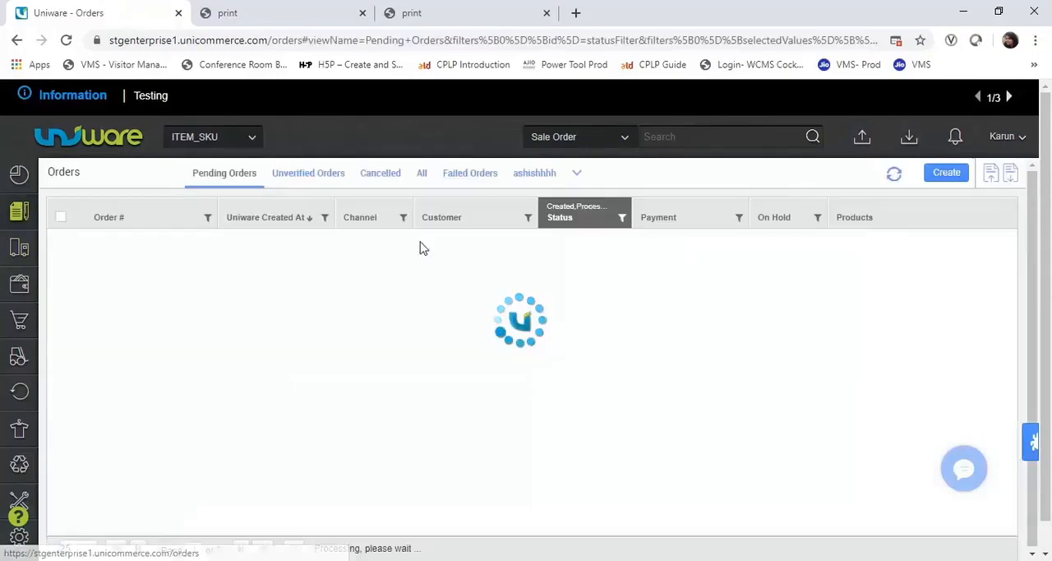
click(404, 219)
text(aj)
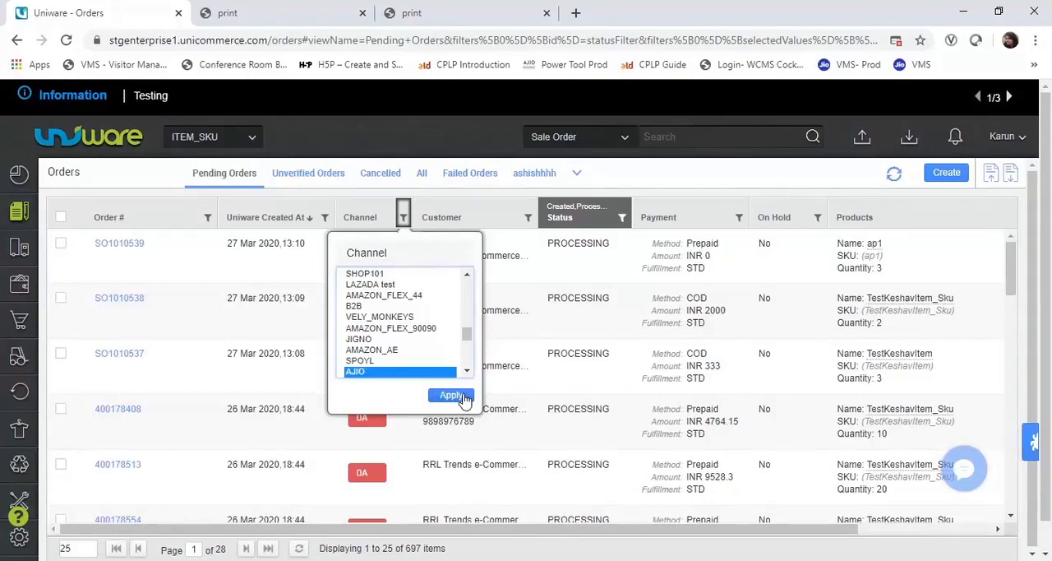
click(461, 395)
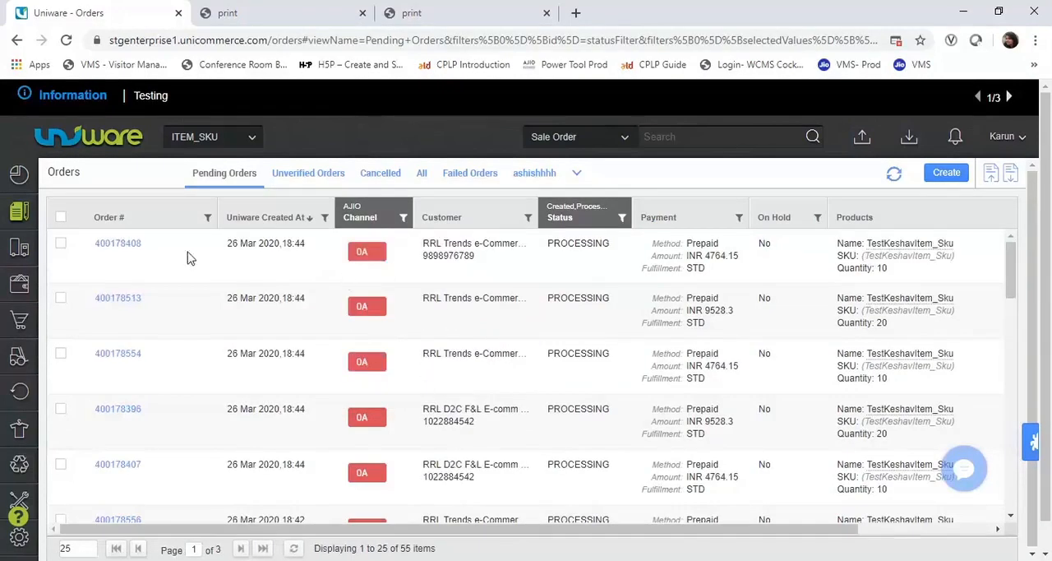
- Narrow the orders to the packed order by its order number and open its shipment details
click(127, 245)
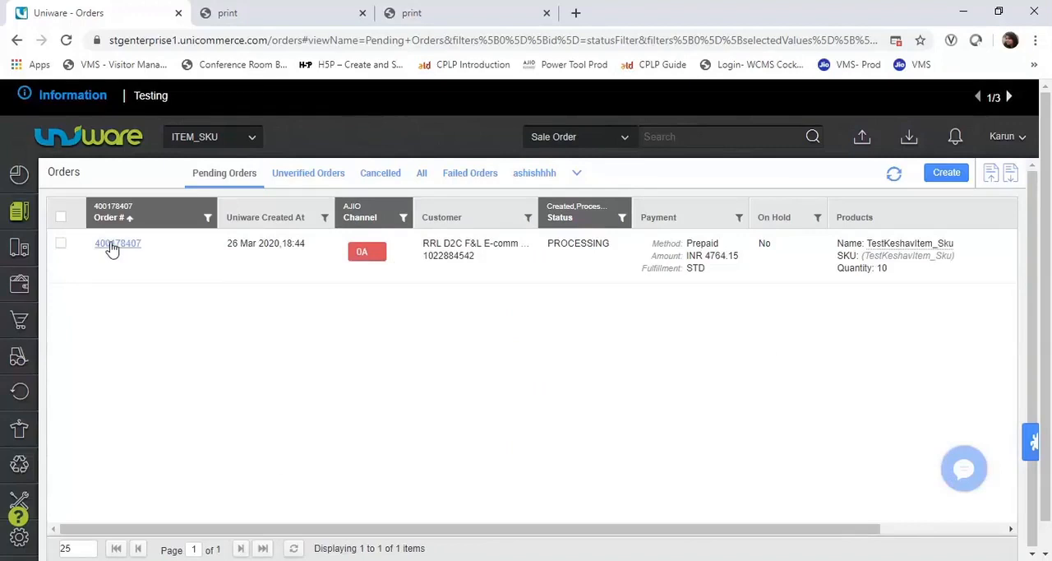
click(104, 243)
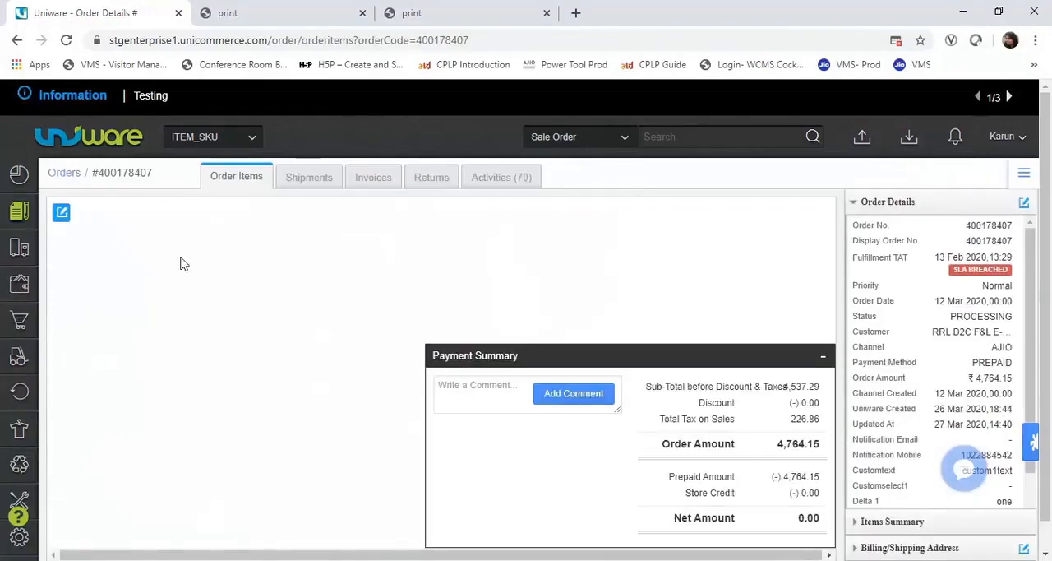
click(318, 184)
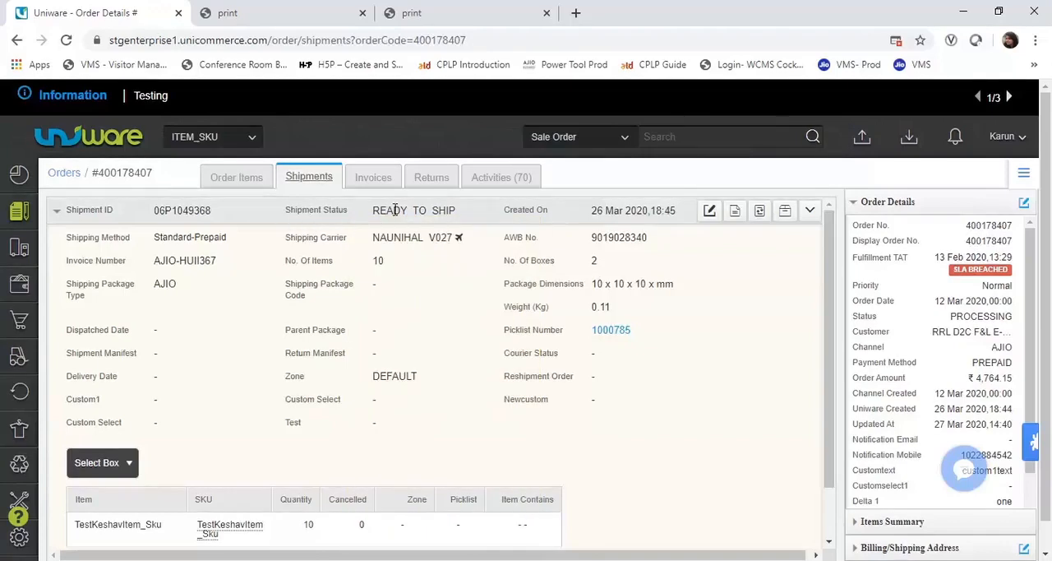
- Create a manifest for the AJIO channel with shipping provider NAUNIHAL_V027 (CHANNEL) and shipping method Standard-Prepaid
mouse_move(23, 257)
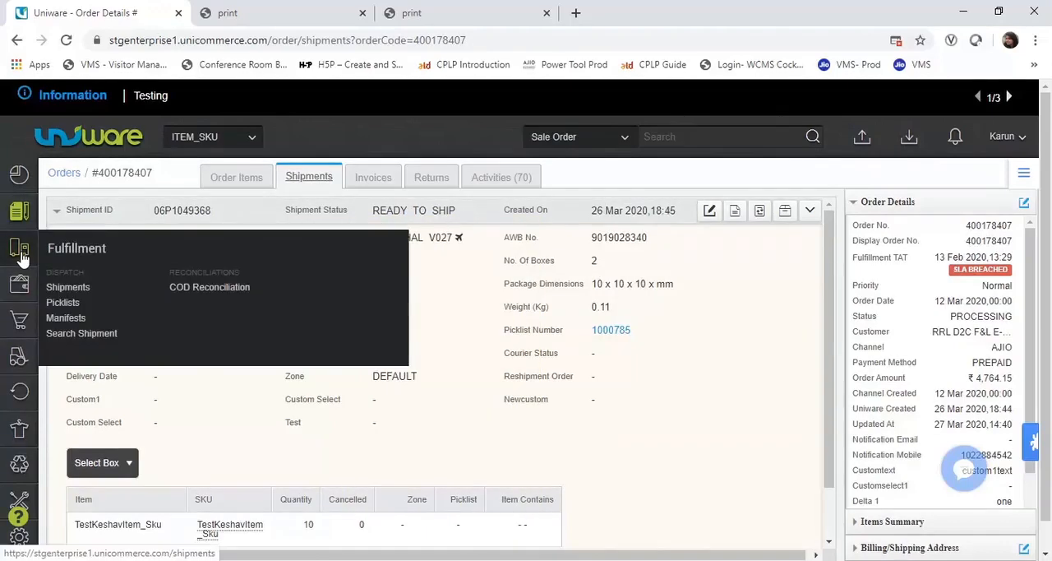
click(66, 319)
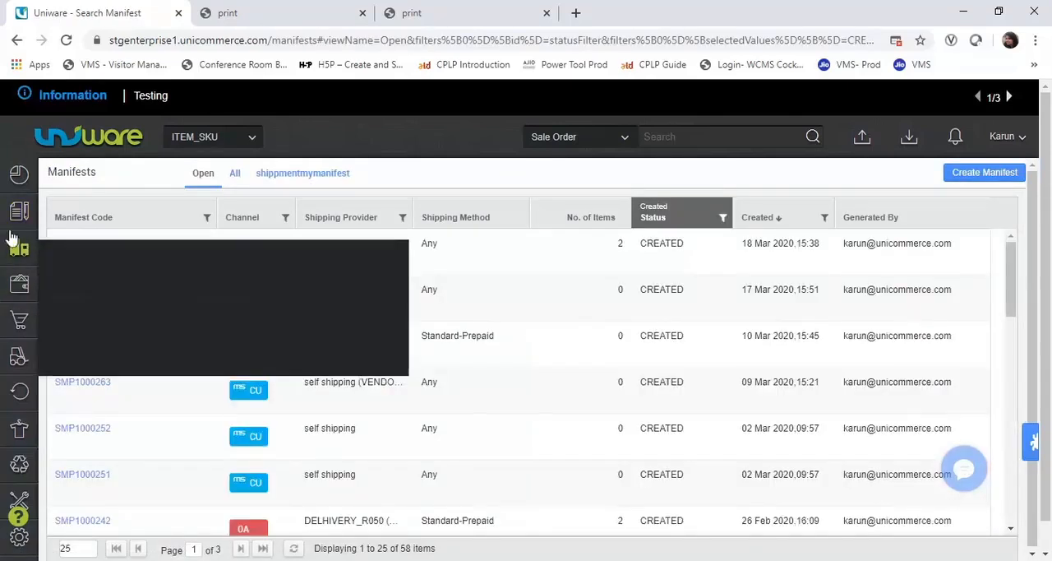
click(997, 174)
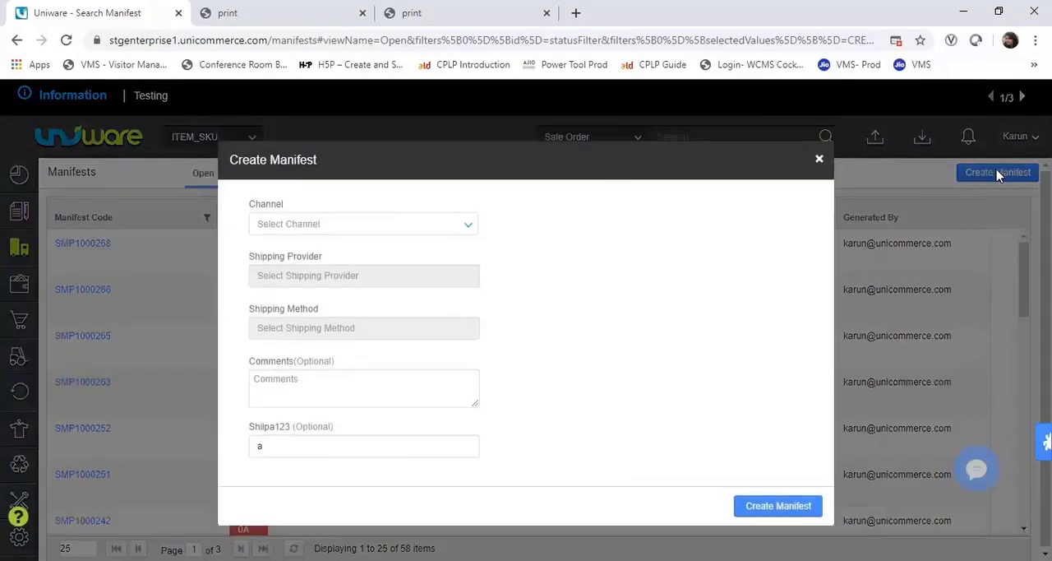
click(444, 230)
click(334, 366)
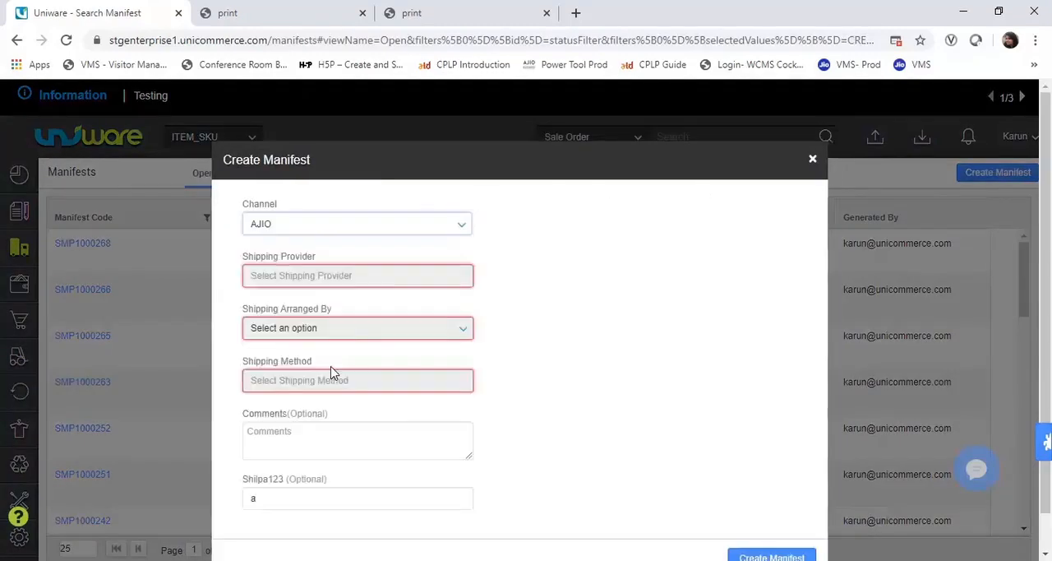
click(298, 281)
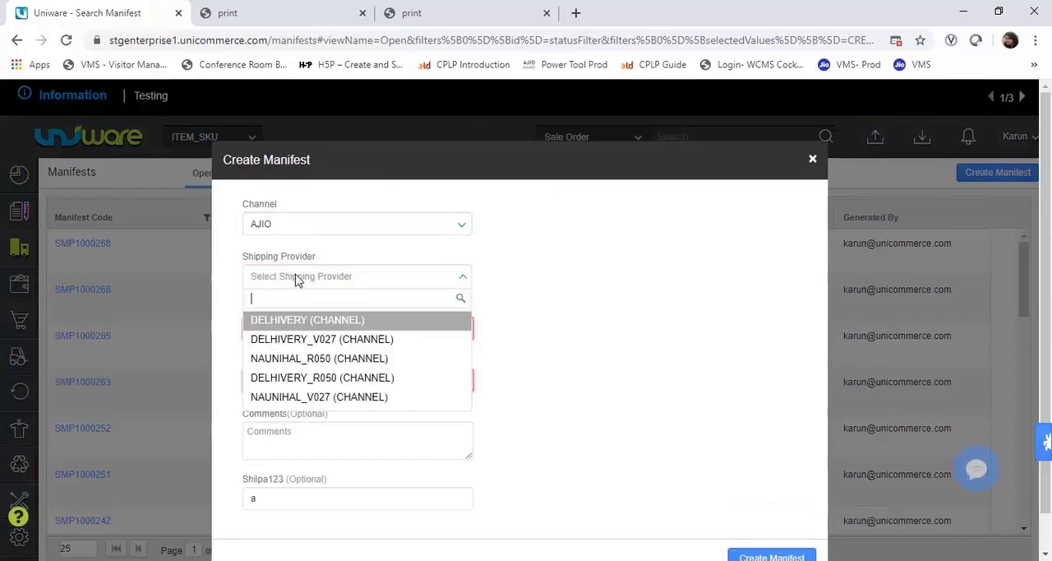
click(327, 397)
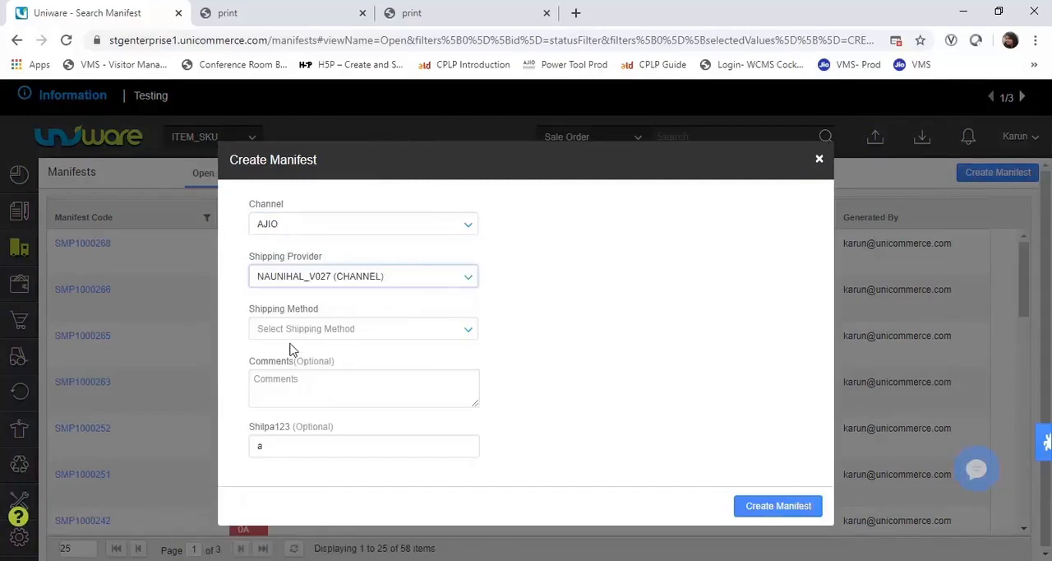
click(310, 331)
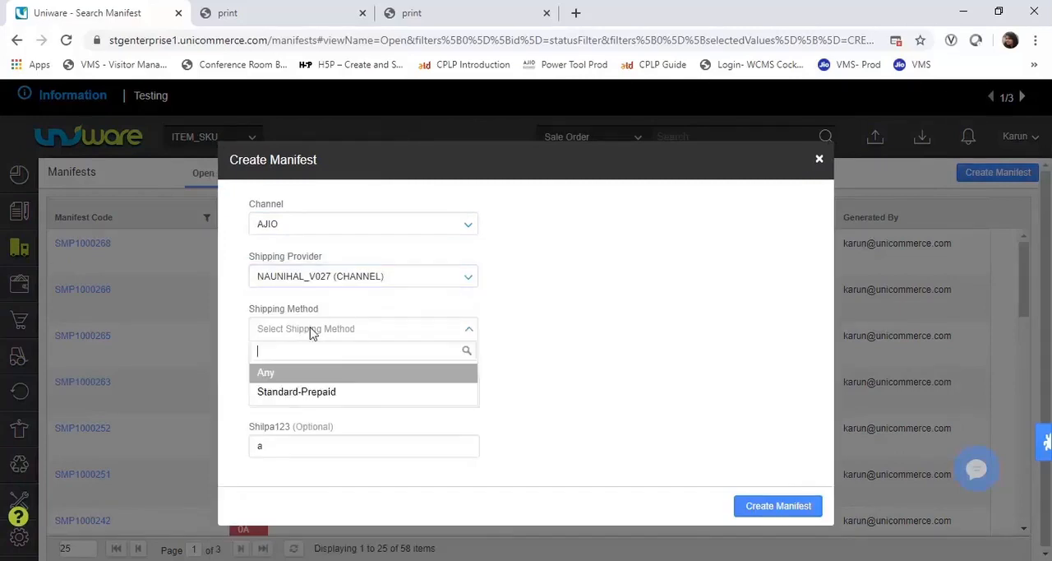
click(289, 395)
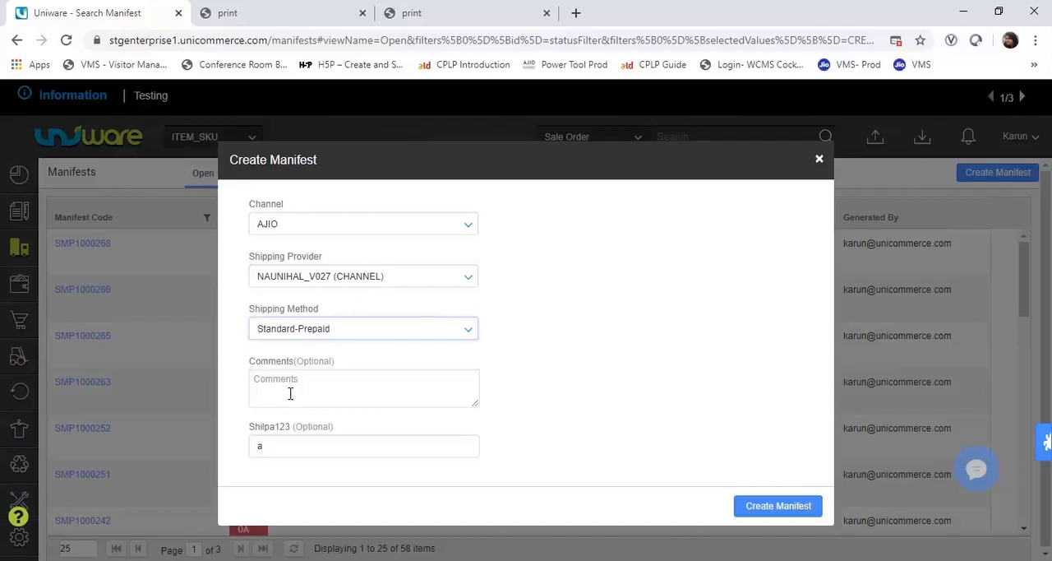
click(779, 510)
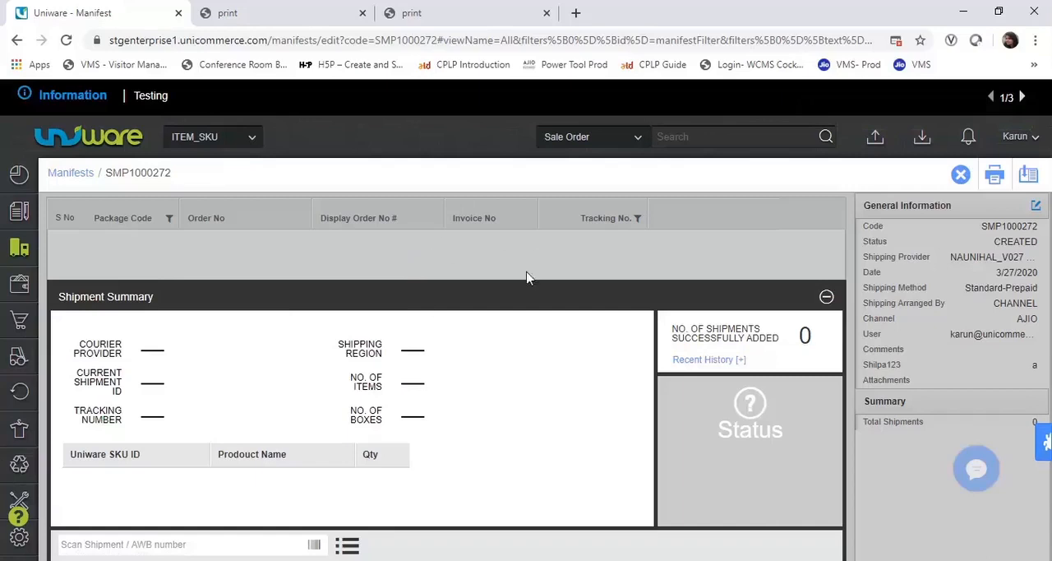
- Select the first two listed shipping packages, add them to the manifest, and finish adding shipments
click(349, 545)
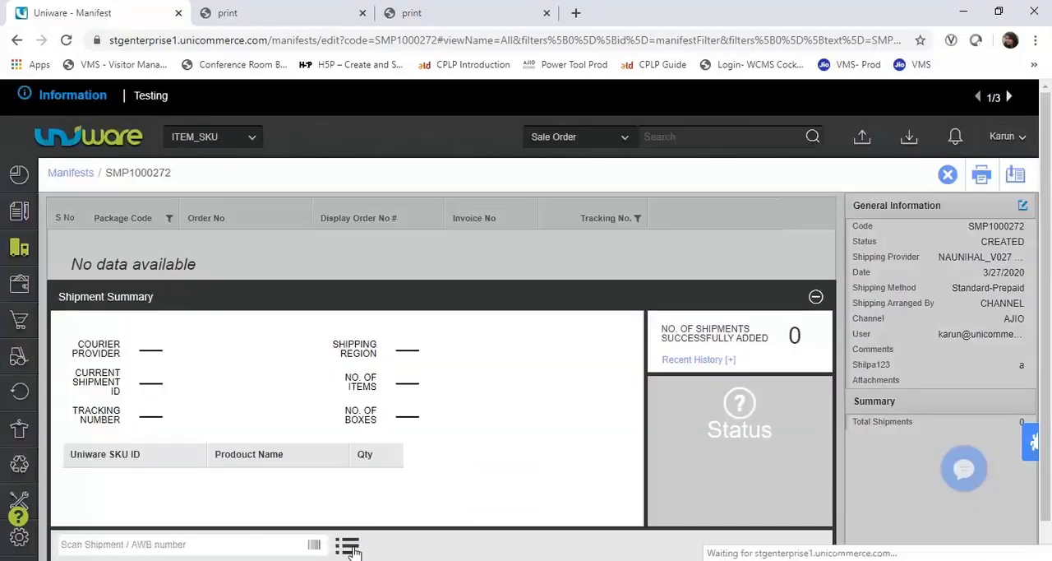
click(349, 545)
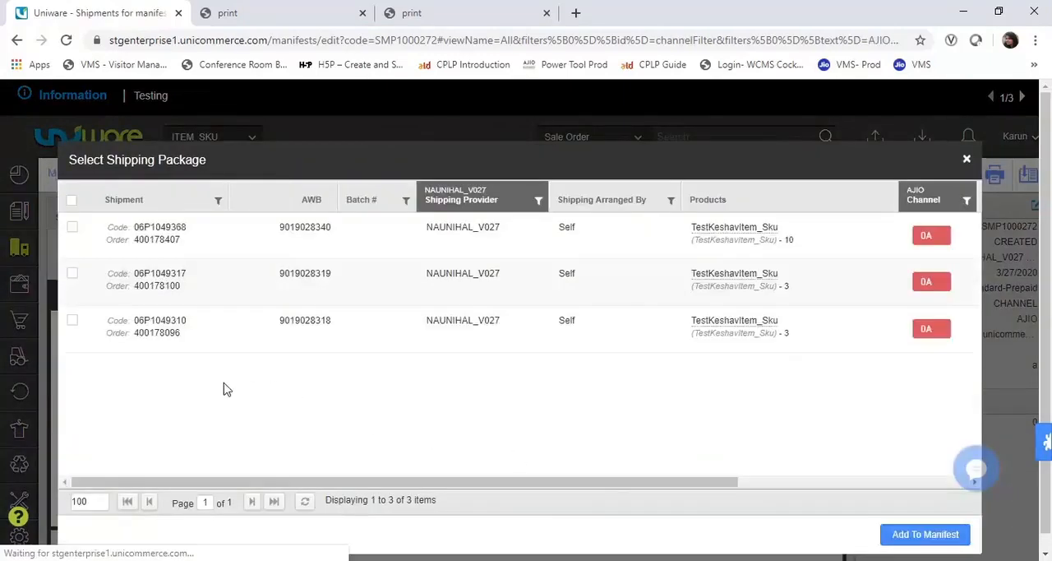
drag(165, 238, 184, 248)
click(189, 247)
click(72, 228)
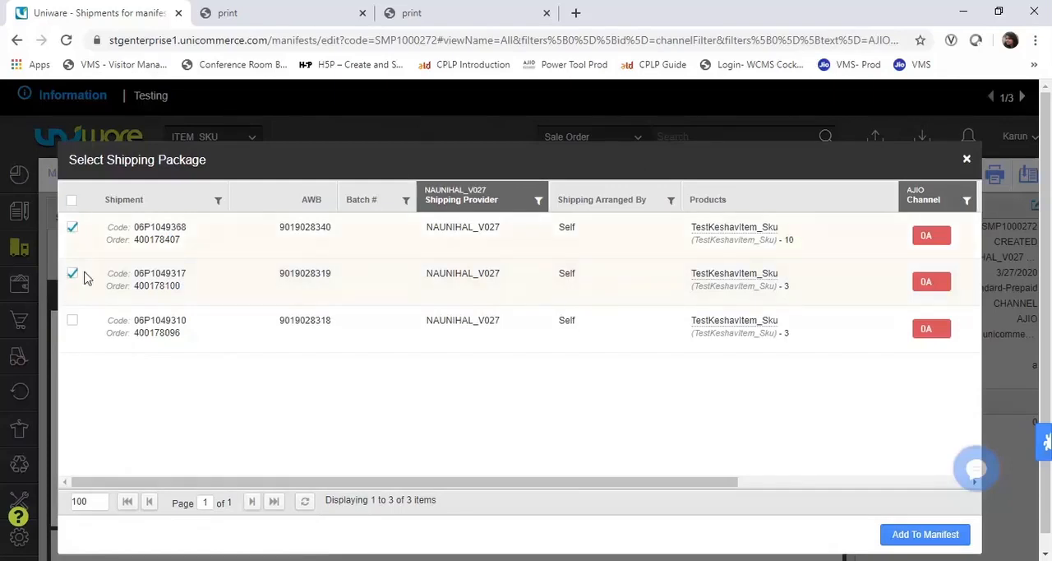
click(901, 535)
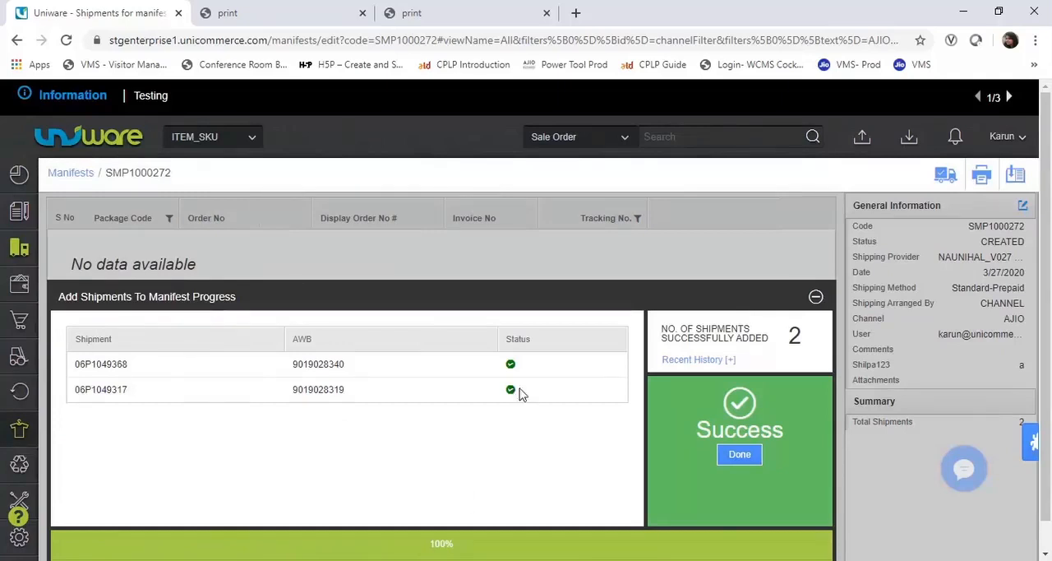
click(739, 454)
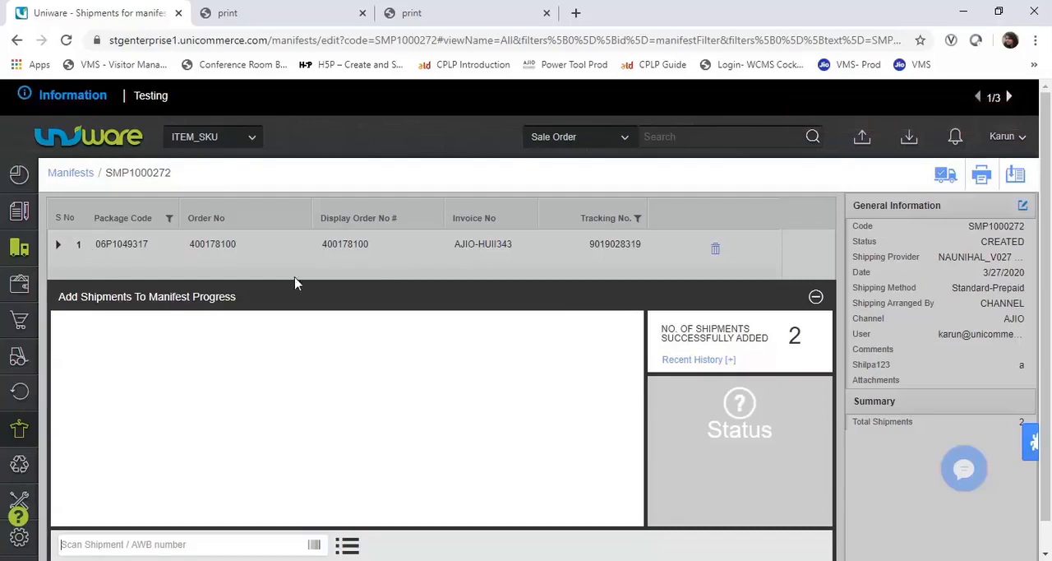
- Close the manifest and open its printout to review the included shipments
click(945, 176)
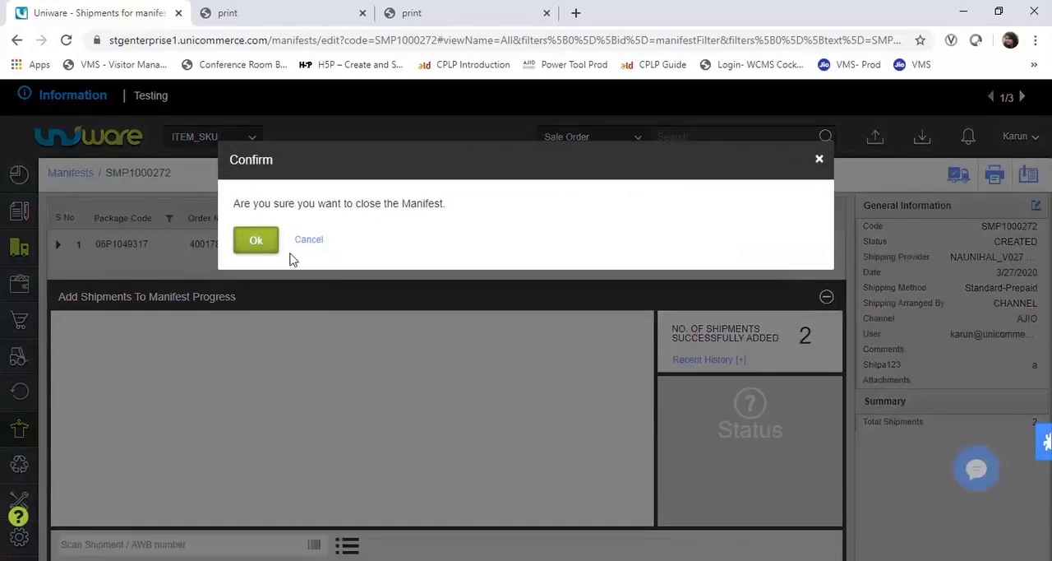
click(258, 240)
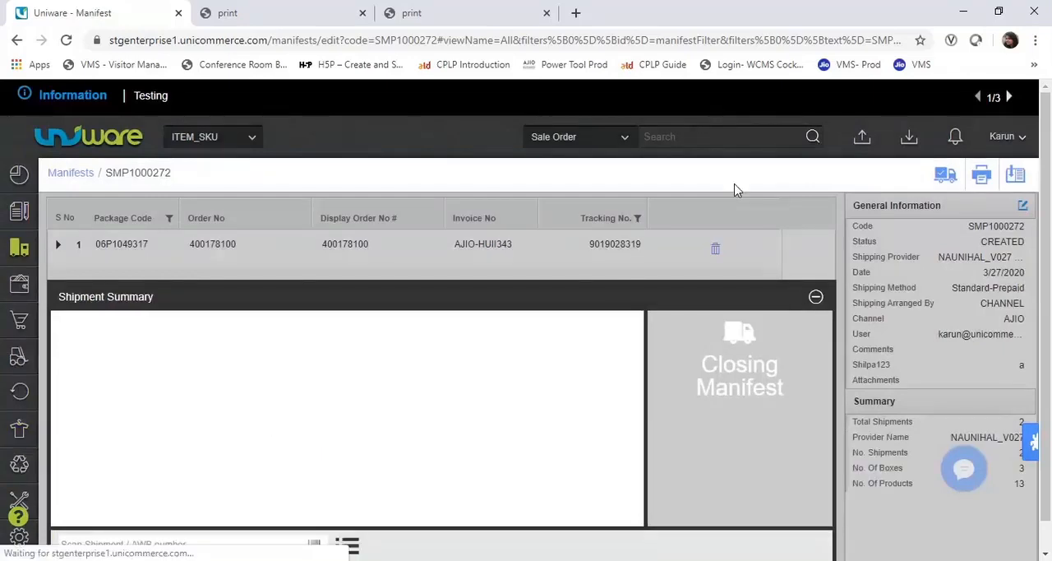
click(981, 177)
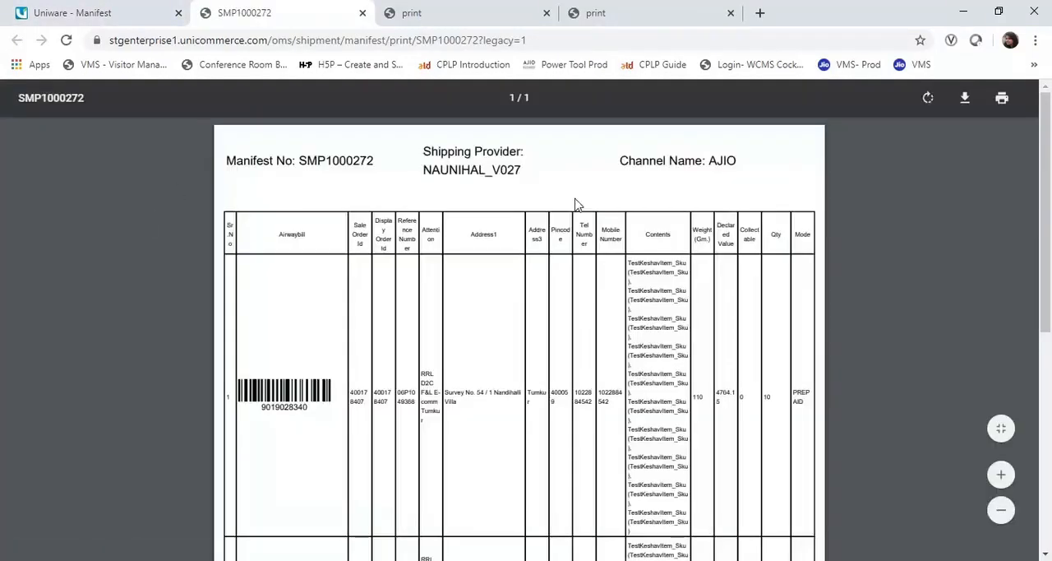
scroll(1040, 312, down, 3)
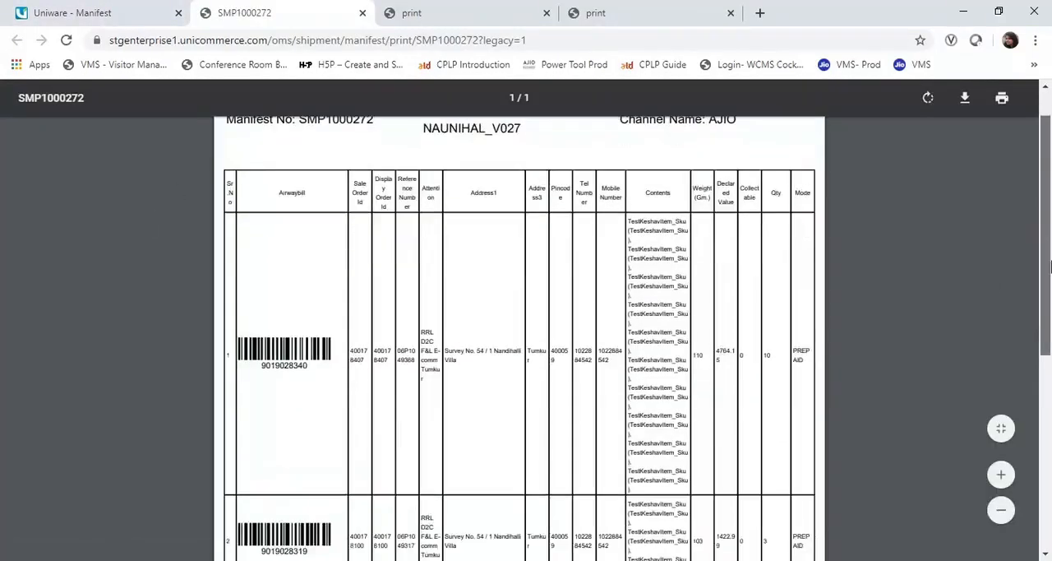
- Finish reviewing the manifest printout, then return to Uniware and filter the pending orders to the AJIO channel
mouse_move(1051, 362)
mouse_down()
mouse_move(1051, 389)
mouse_move(1049, 251)
mouse_move(1049, 423)
mouse_move(1050, 329)
mouse_move(1027, 236)
mouse_move(1047, 296)
mouse_move(1048, 461)
mouse_move(1043, 189)
mouse_up()
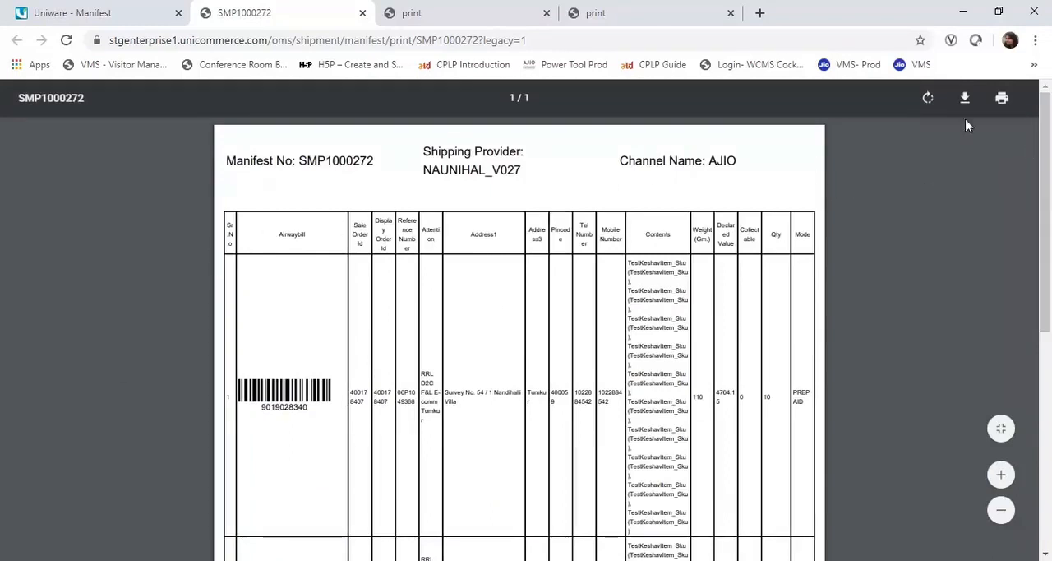
click(72, 8)
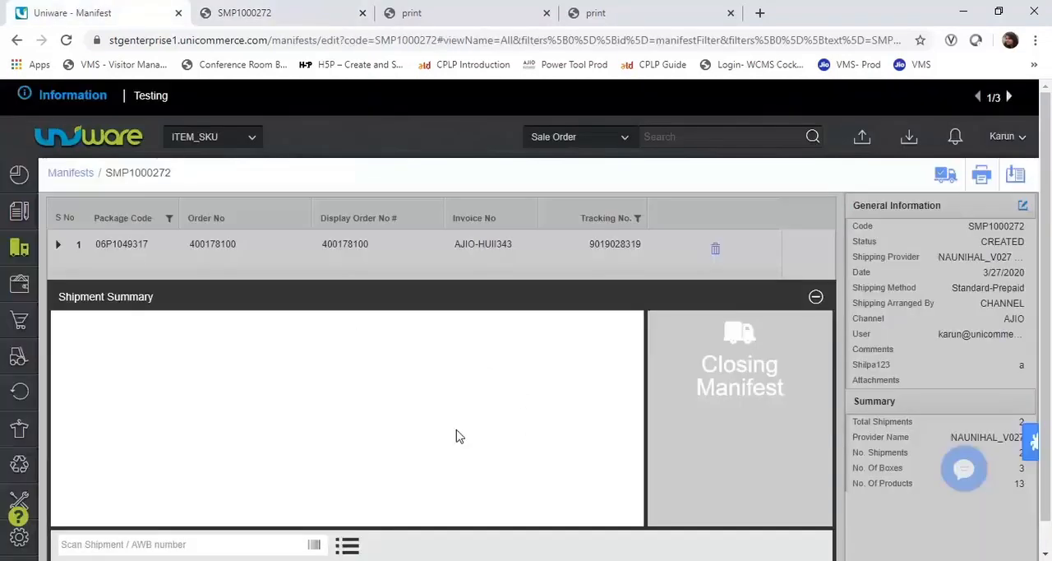
mouse_move(19, 212)
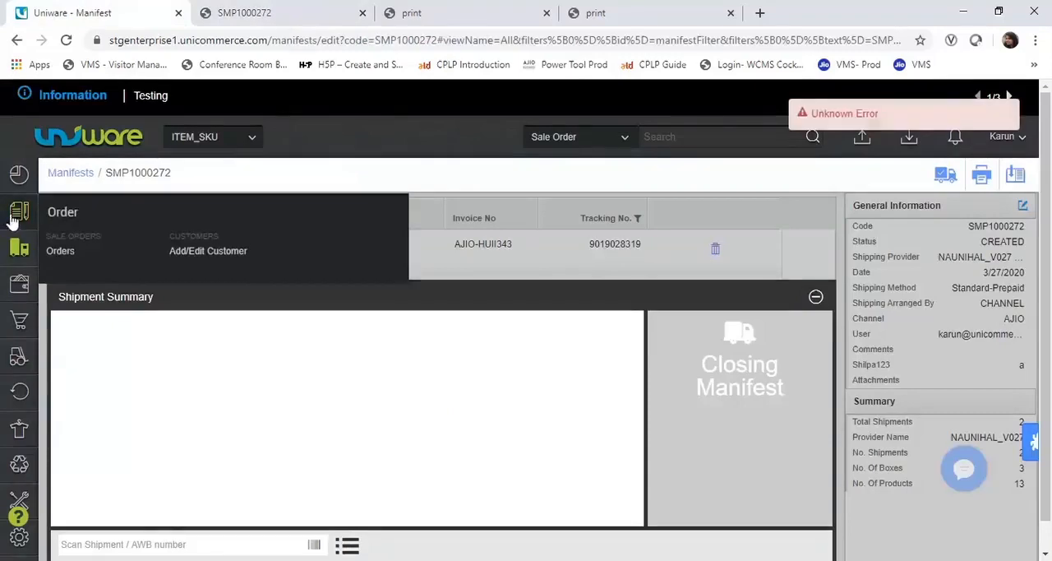
click(63, 256)
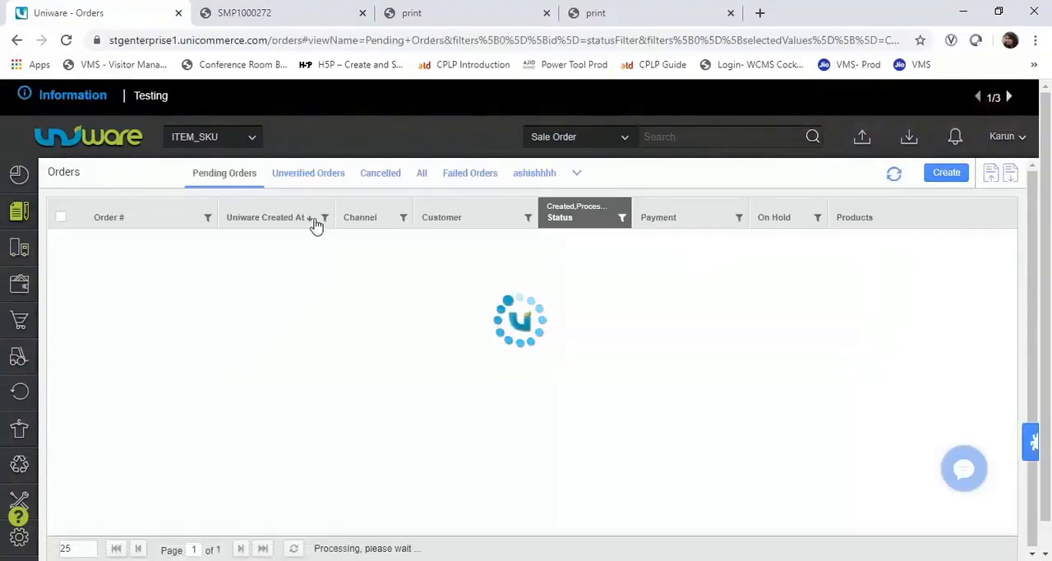
click(403, 220)
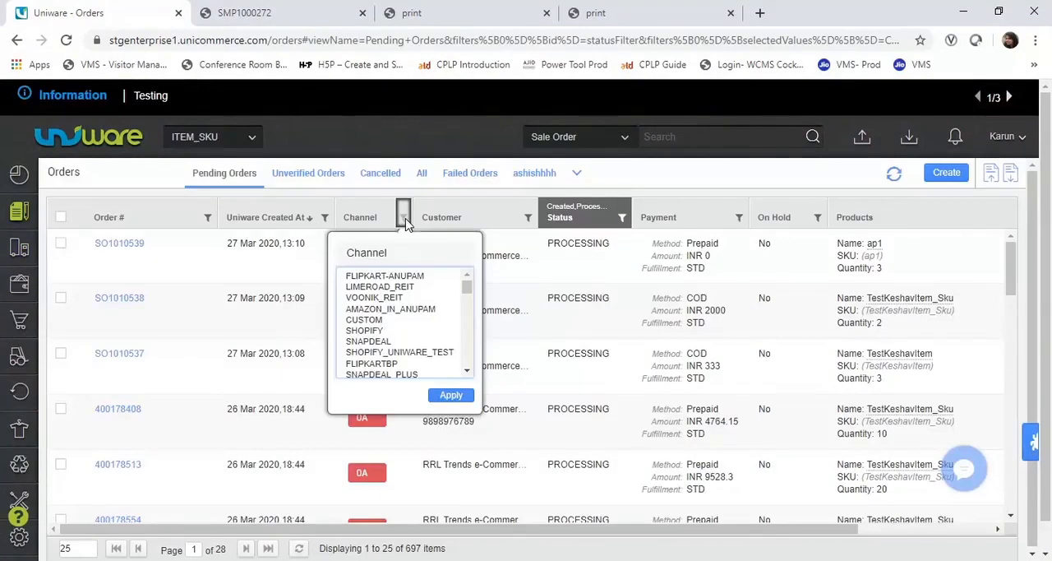
text(aj)
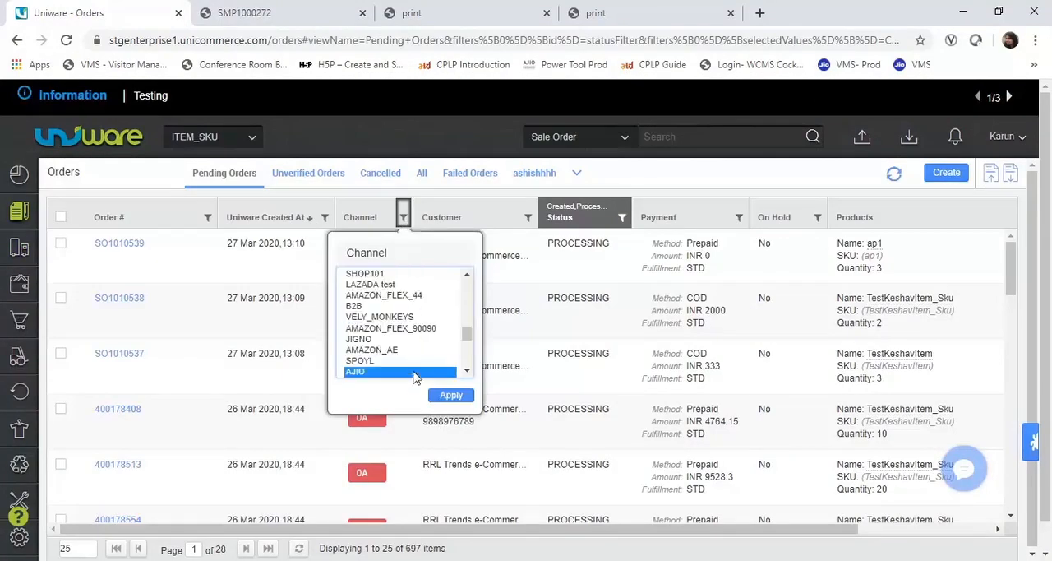
click(450, 394)
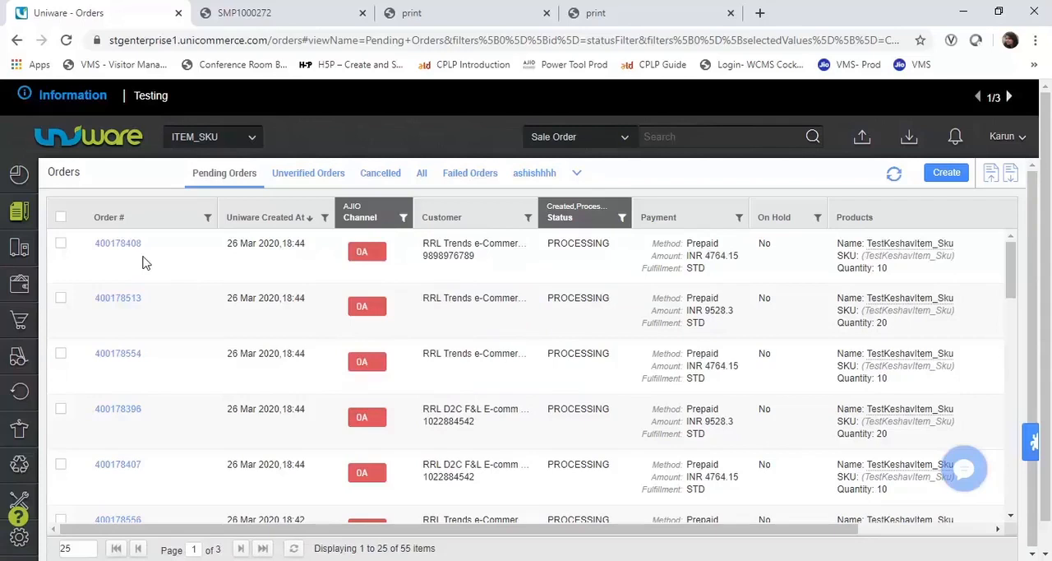
- Open the fifth listed AJIO order, with quantity 10, and check its shipment status in the shipment details
click(134, 465)
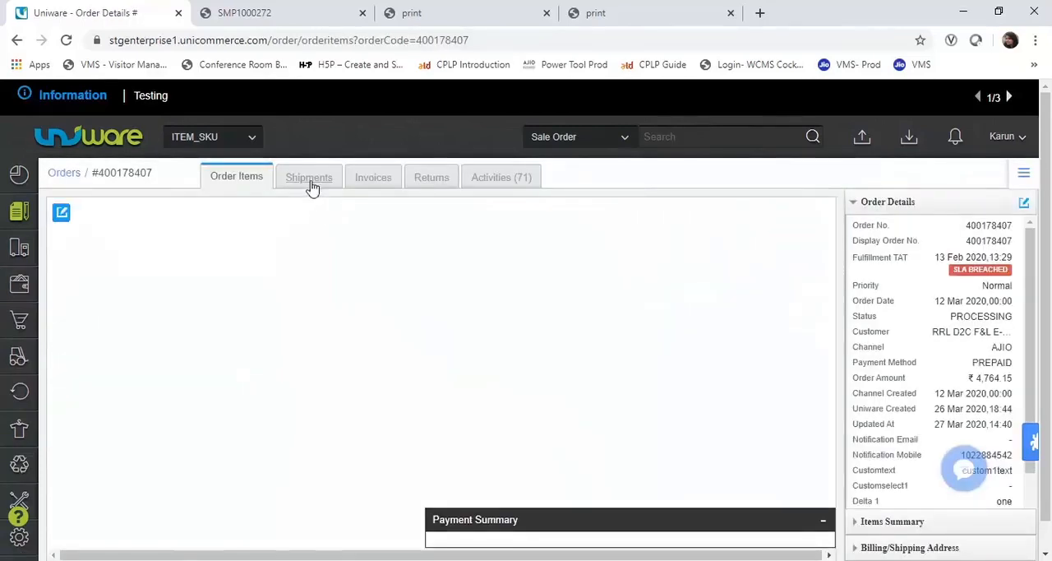
click(310, 181)
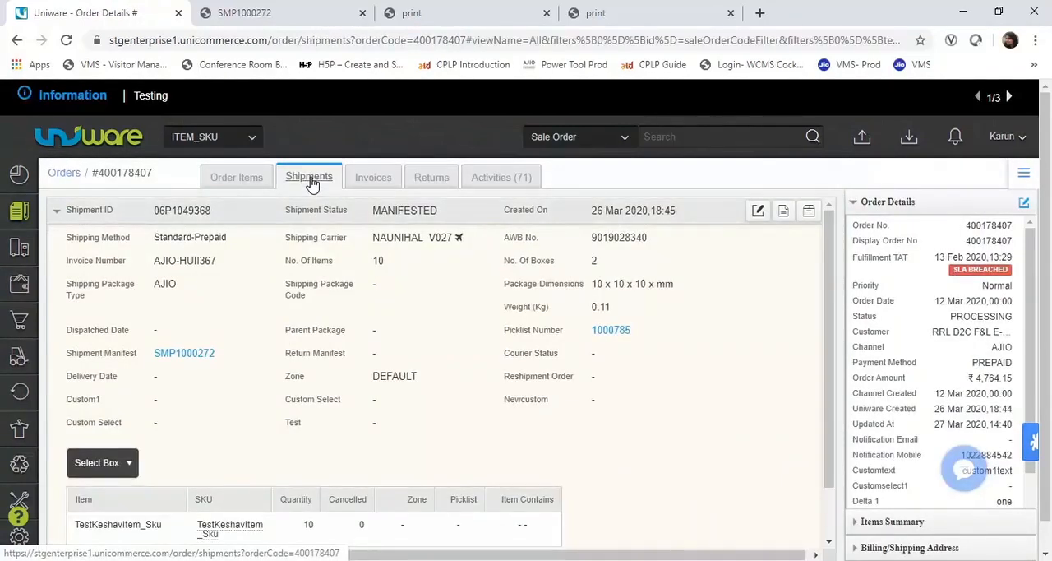
drag(372, 214, 460, 218)
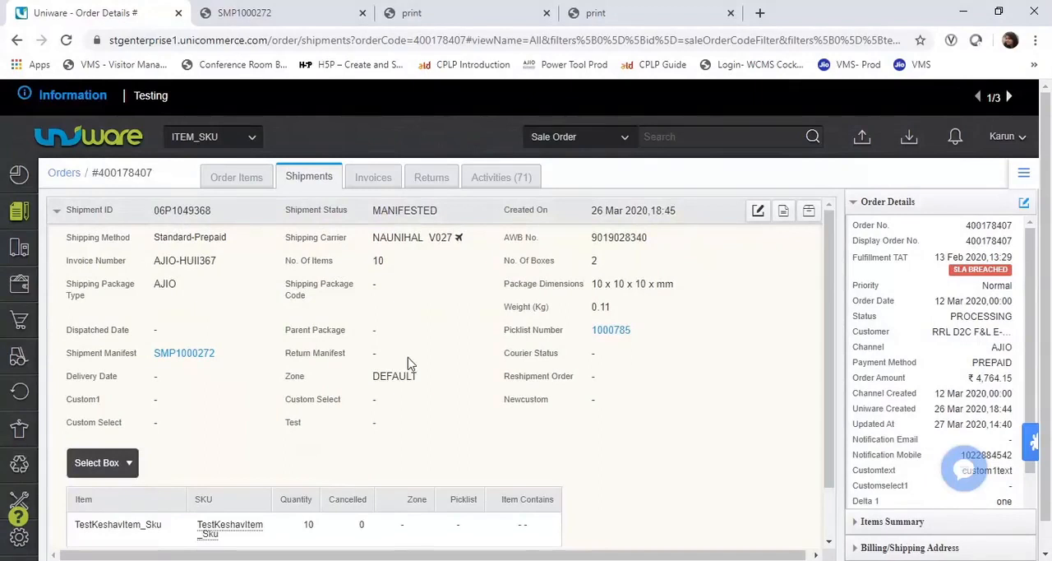
- Open the shipment's tax invoice printout, review its items and tax summary, and return to the order's shipment details
click(785, 214)
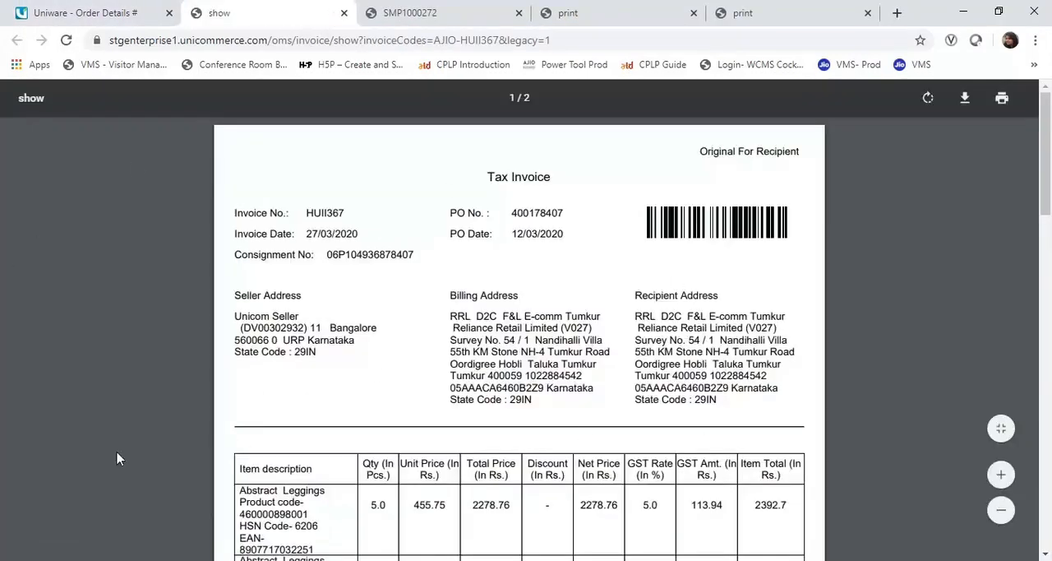
drag(1042, 187, 1037, 276)
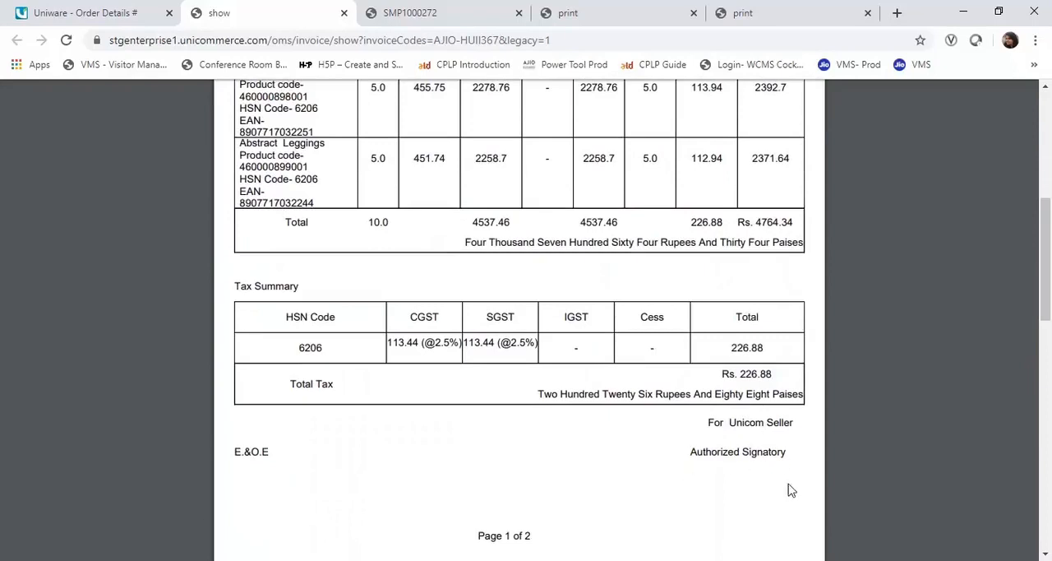
drag(1041, 308, 1048, 194)
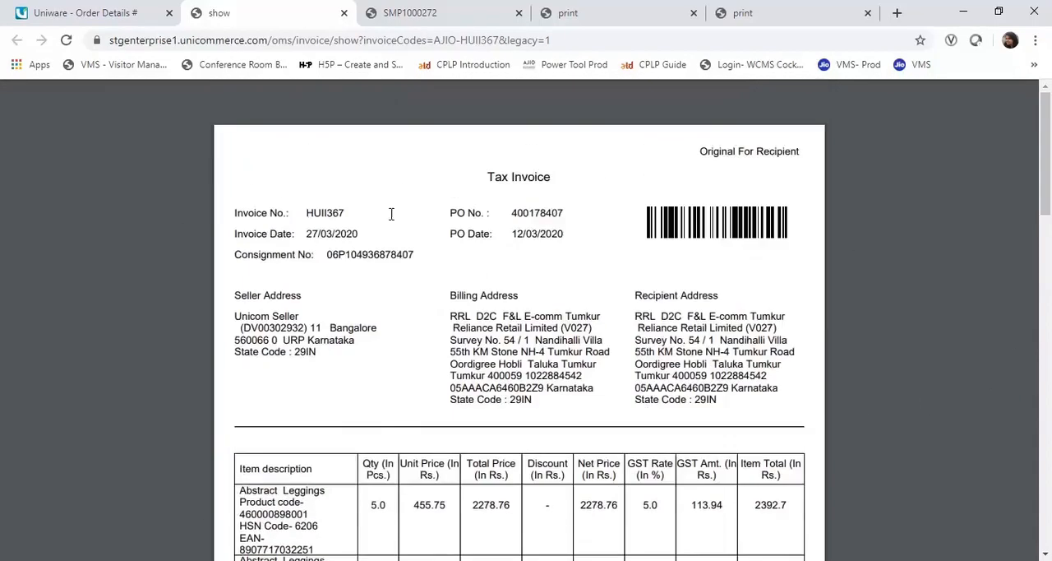
click(103, 12)
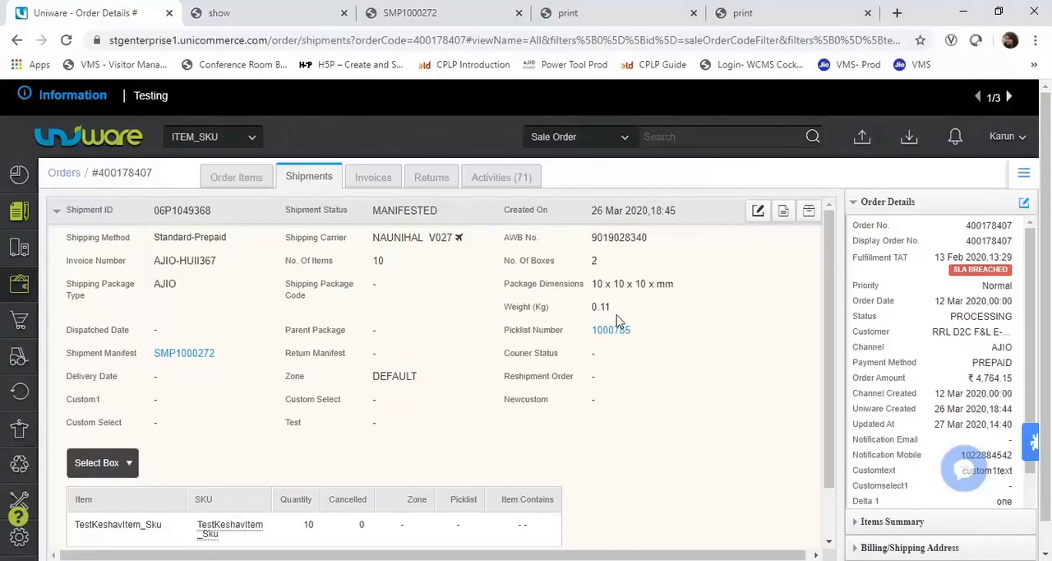
- Check the previously printed packing slip and view the shipment's contents for Box 1 and Box 2
scroll(832, 258, down, 2)
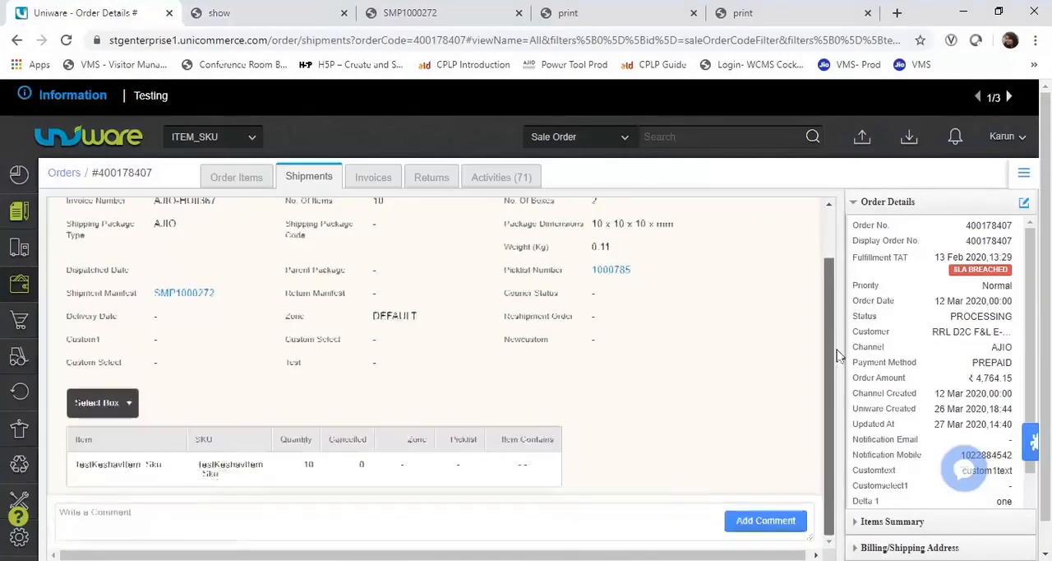
click(607, 13)
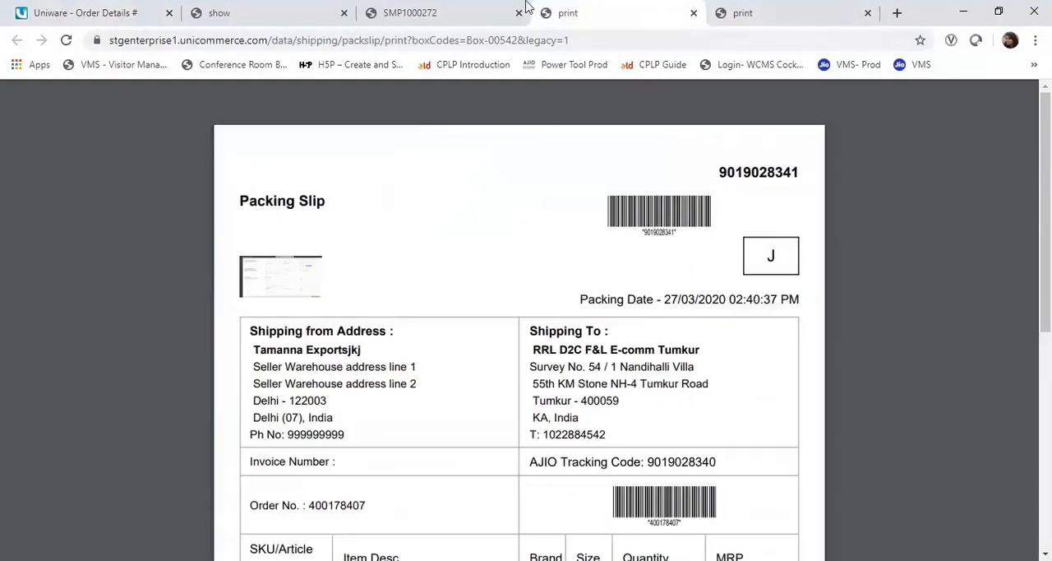
click(130, 11)
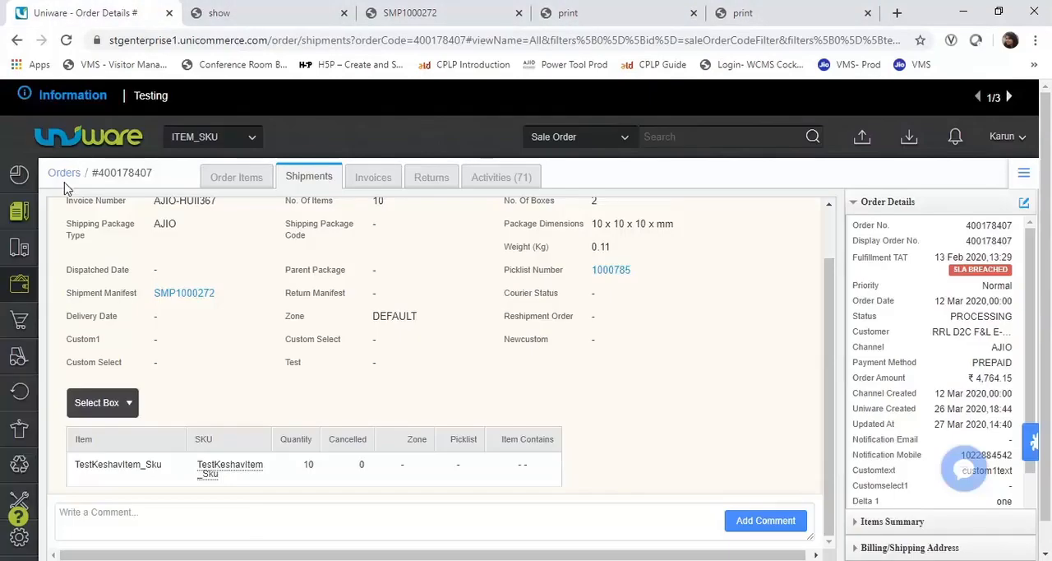
click(115, 406)
click(105, 437)
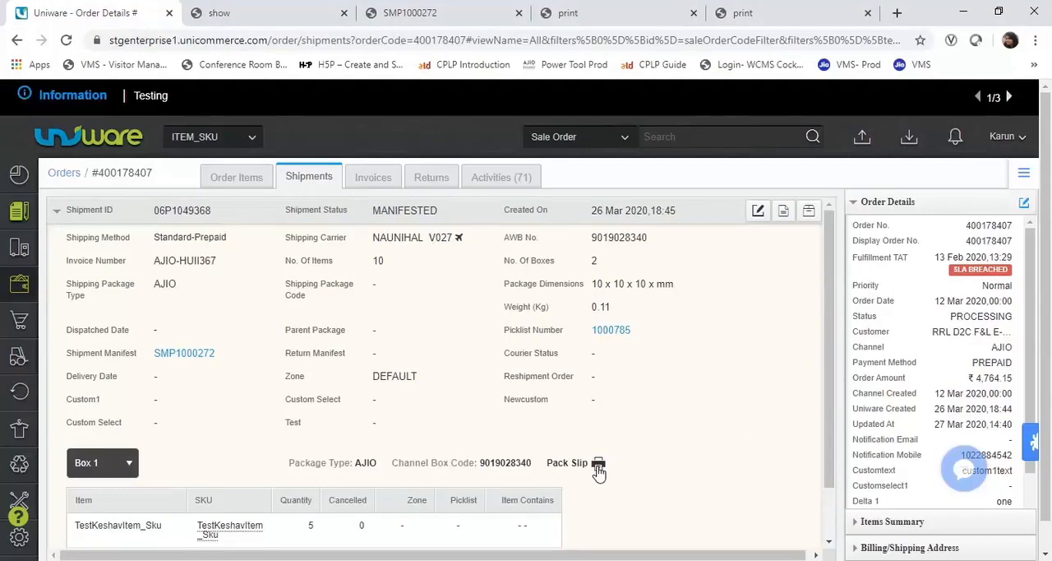
click(83, 467)
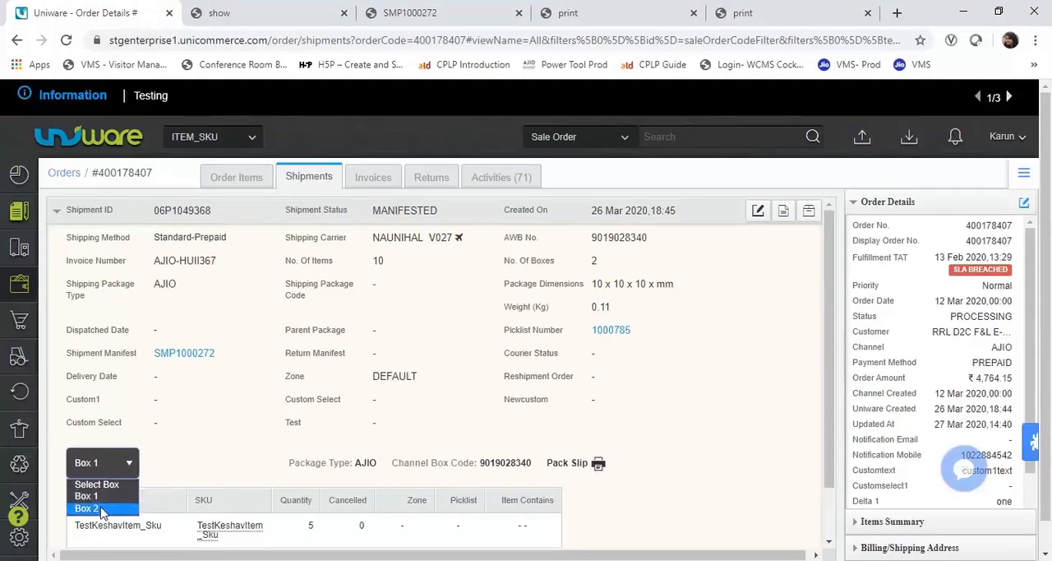
click(99, 510)
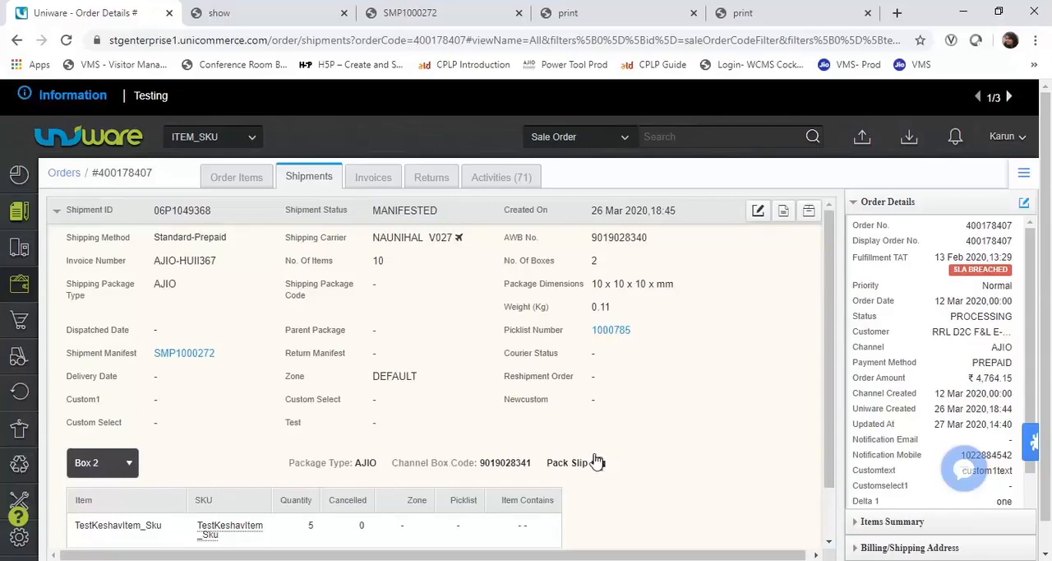
- View the order's invoice details, open the invoice printout from there, and close it
click(373, 181)
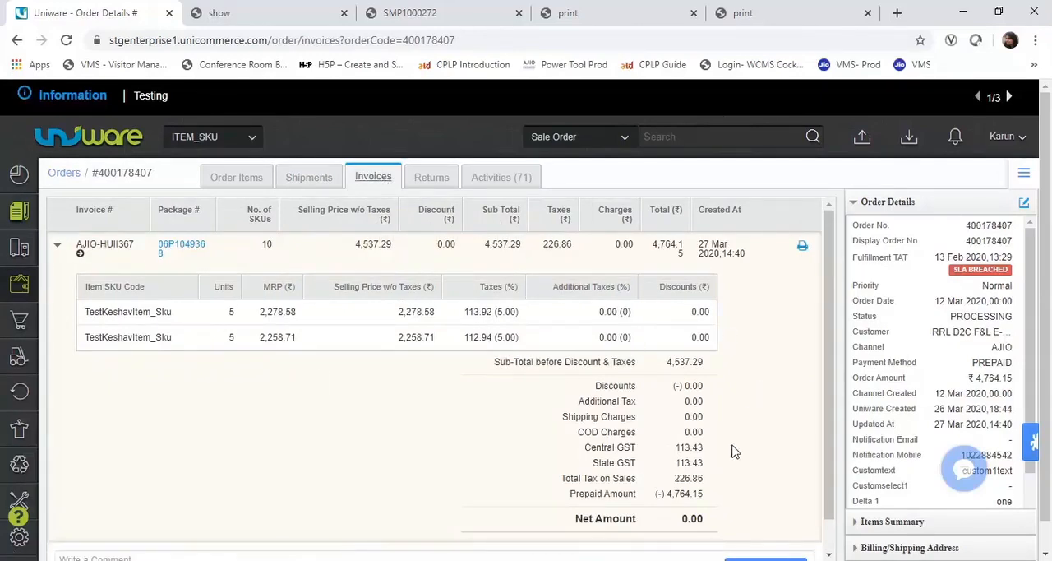
click(802, 249)
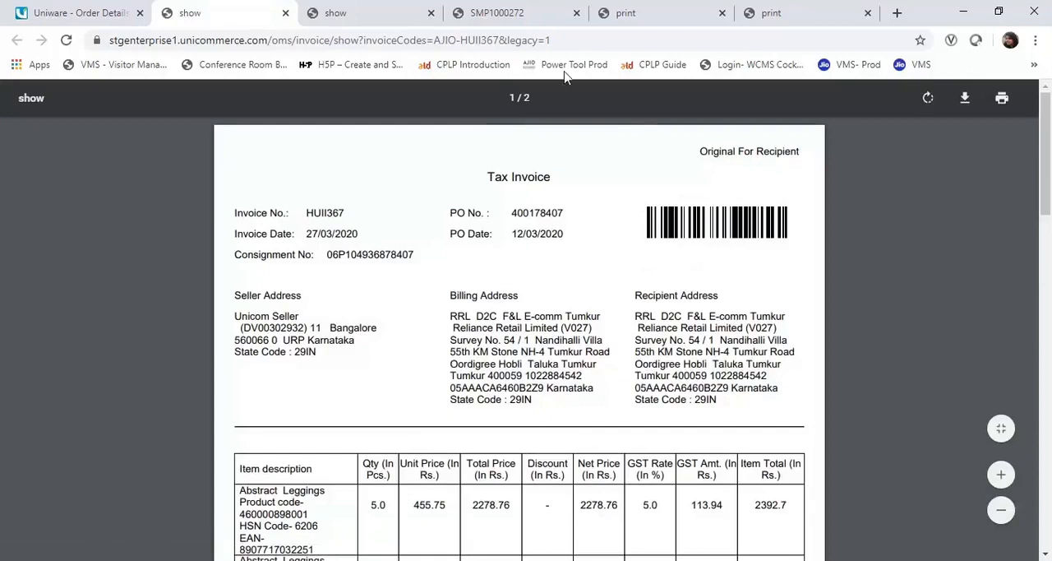
click(285, 13)
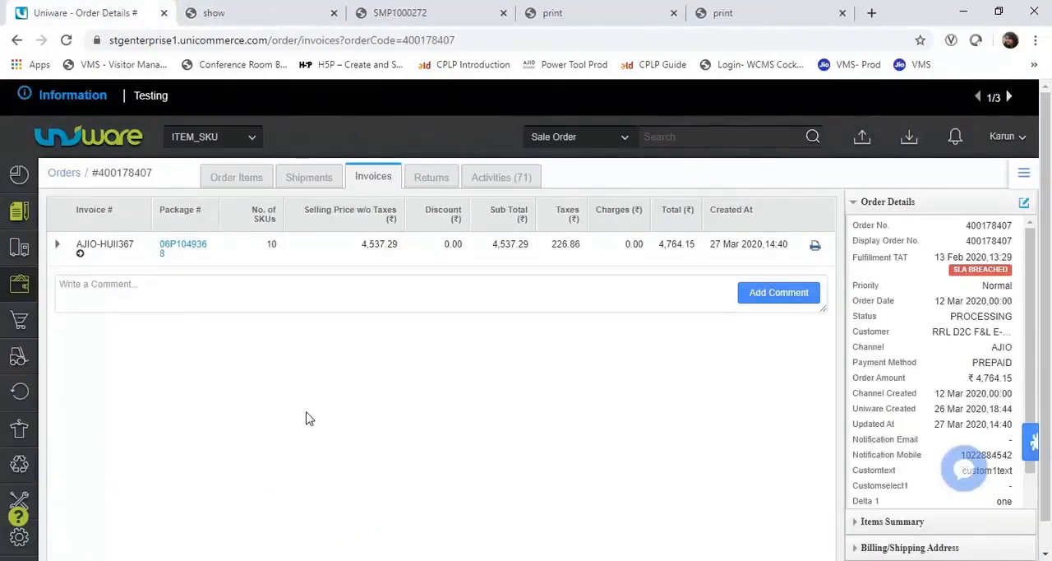
- Open the Overview dashboard
mouse_move(16, 183)
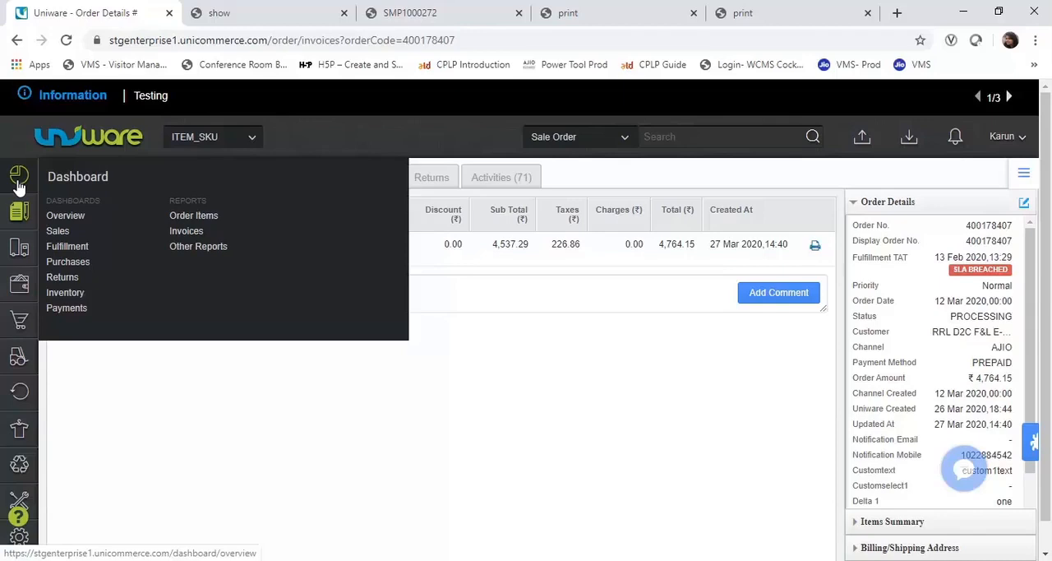
click(18, 183)
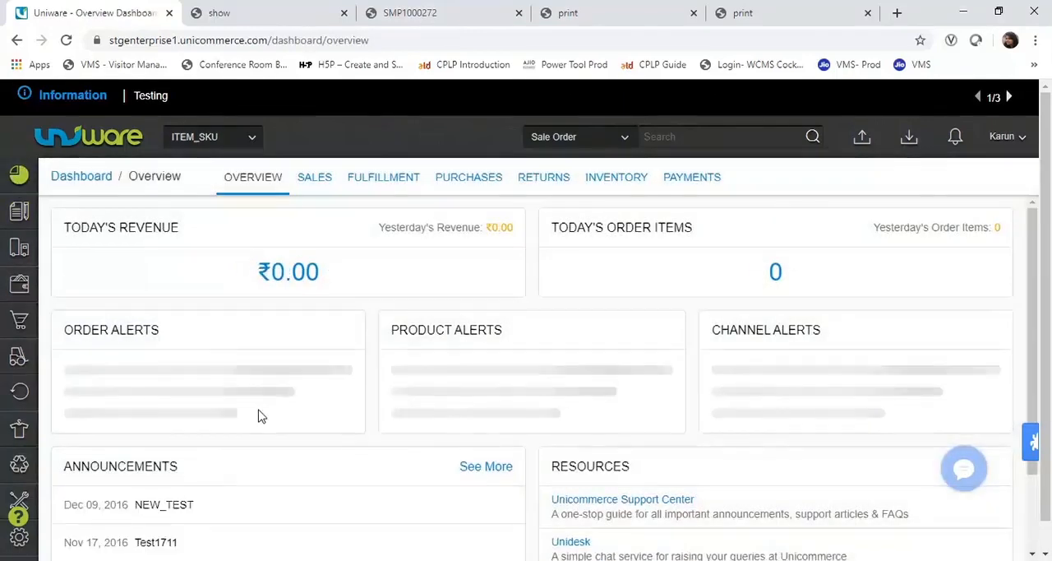